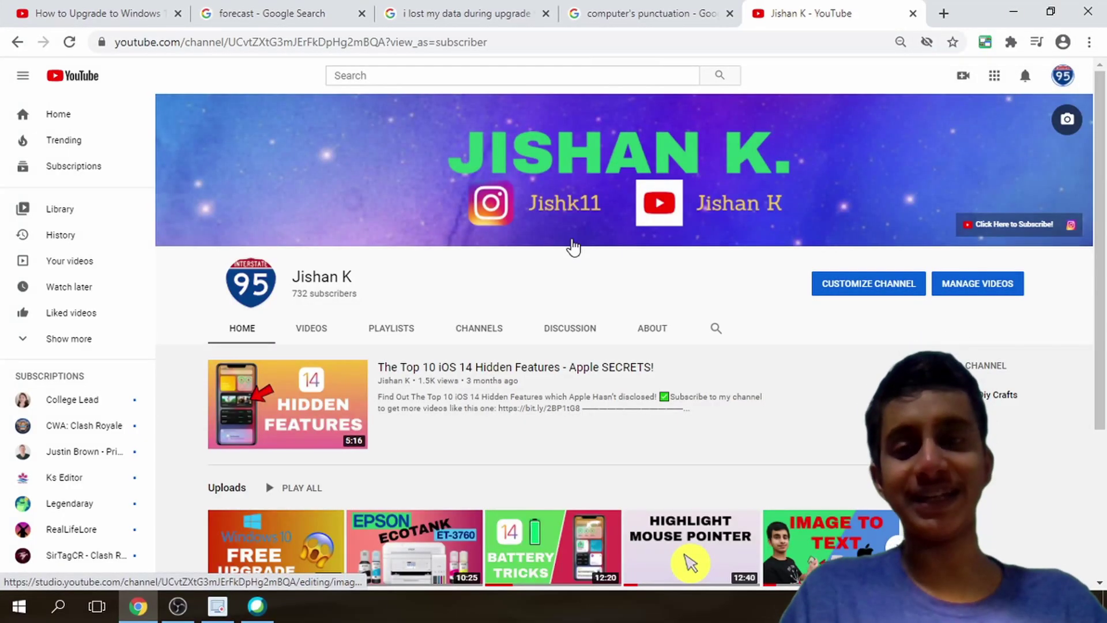
{"action": "scroll", "coordinate": [573, 257], "scroll_direction": "down", "scroll_amount": 3}
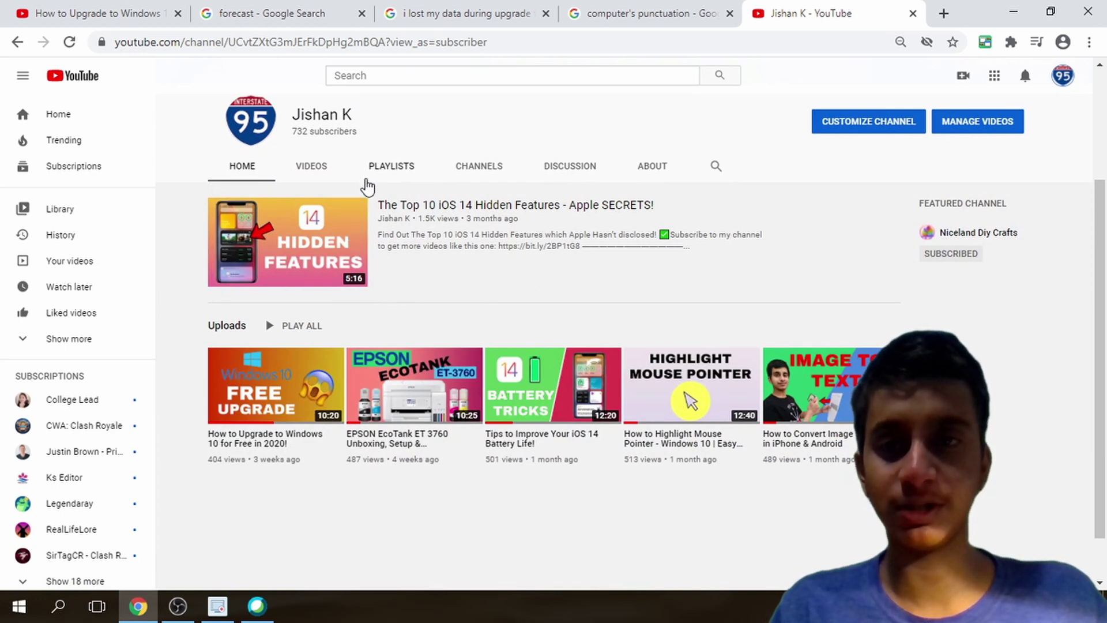
{"action": "left_click", "coordinate": [325, 167]}
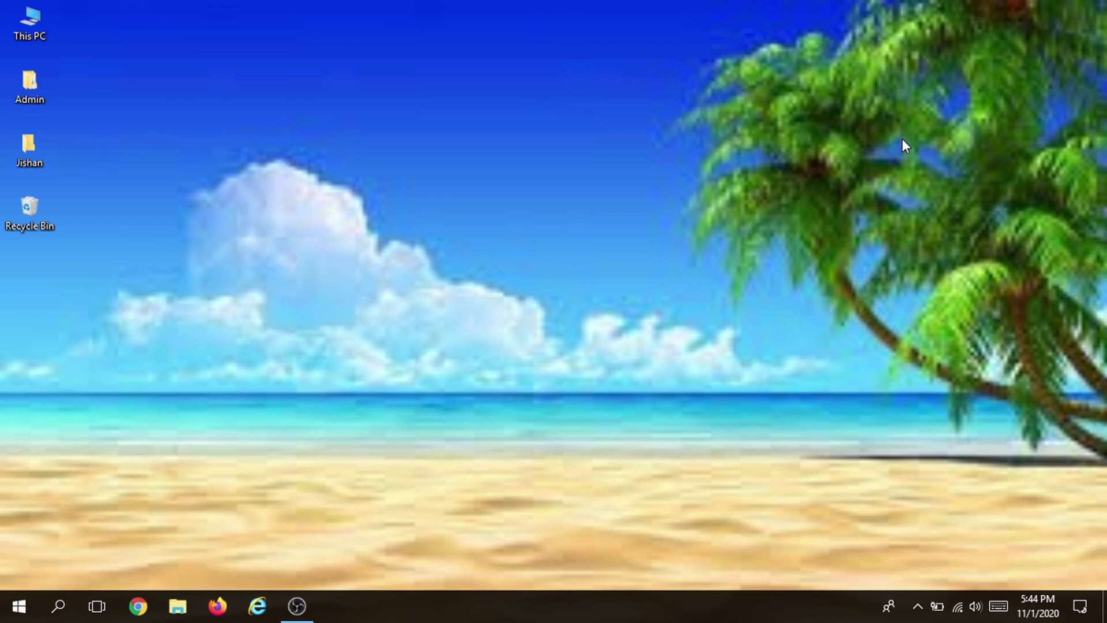
Find OBS through a Google search for "obs", then download the OBS Studio Windows installer from obsproject.com and launch it
{"action": "key", "text": "super+1"}
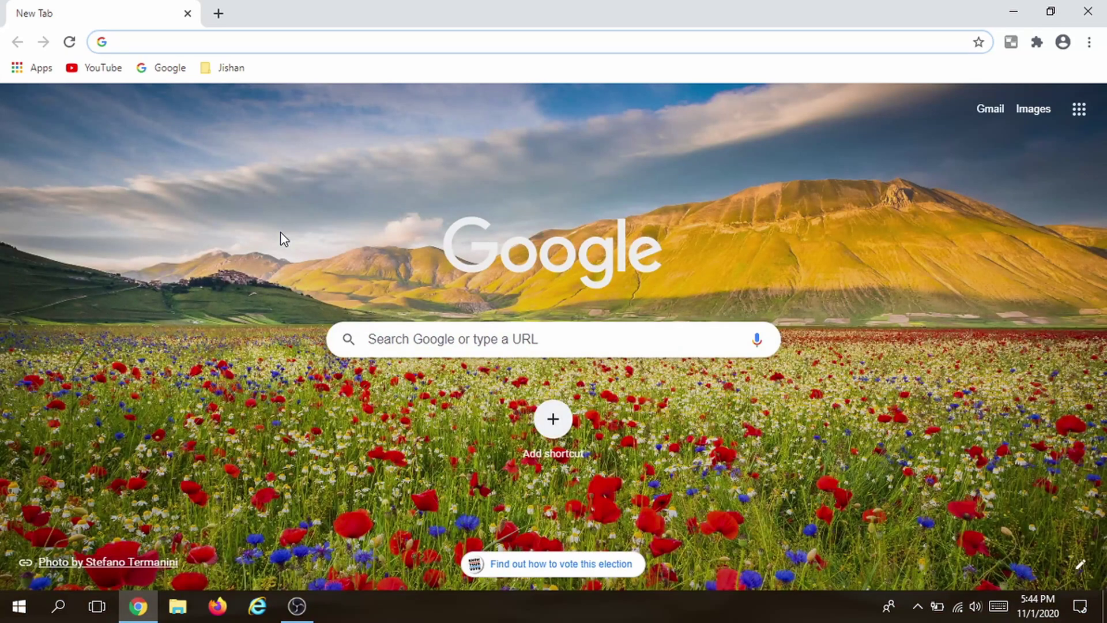
{"action": "type", "text": "obs"}
{"action": "key", "text": "Return"}
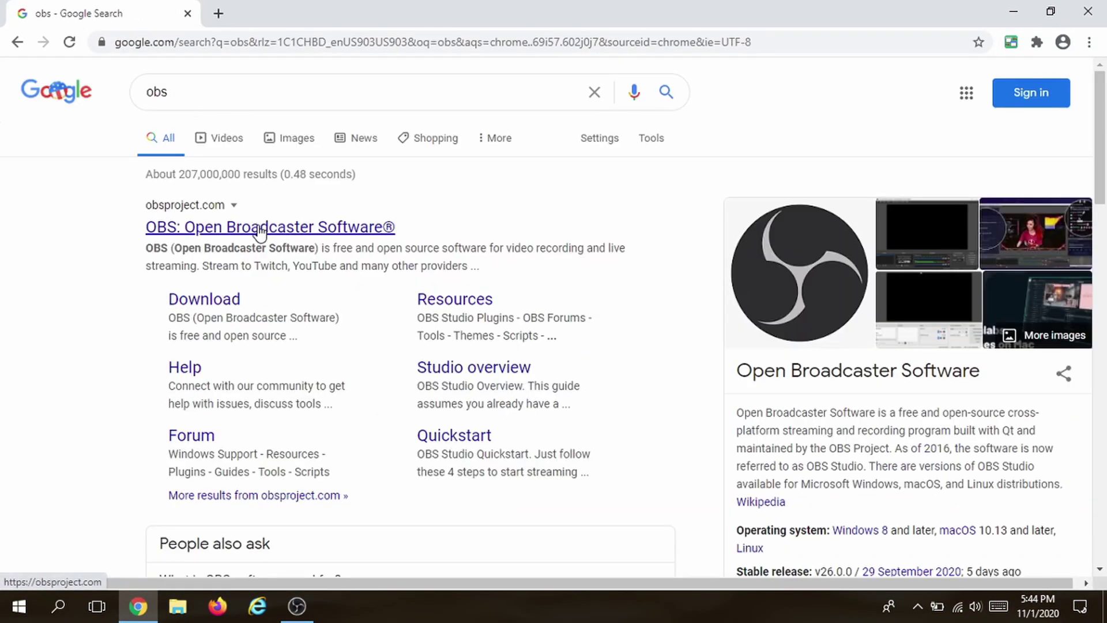
{"action": "left_click", "coordinate": [259, 231]}
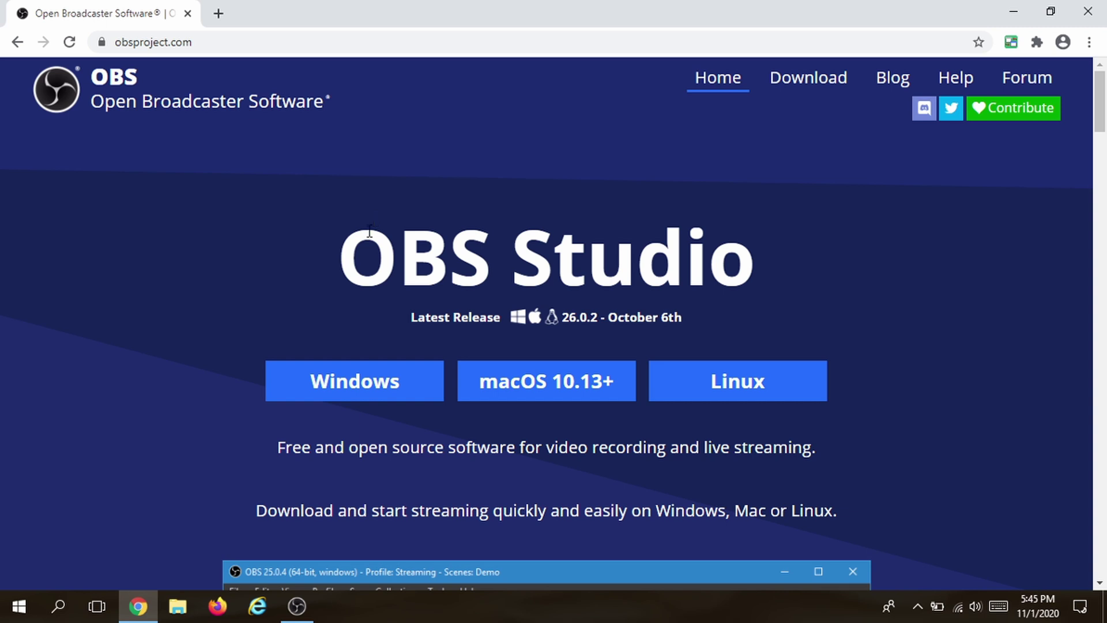
{"action": "left_click", "coordinate": [339, 375]}
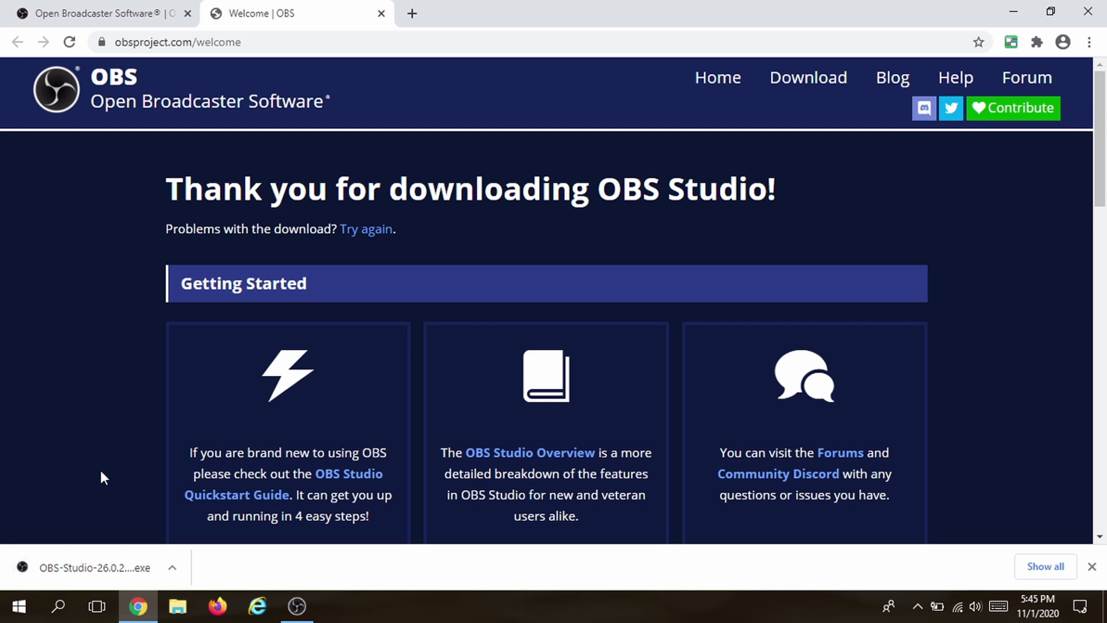
{"action": "left_click", "coordinate": [65, 559]}
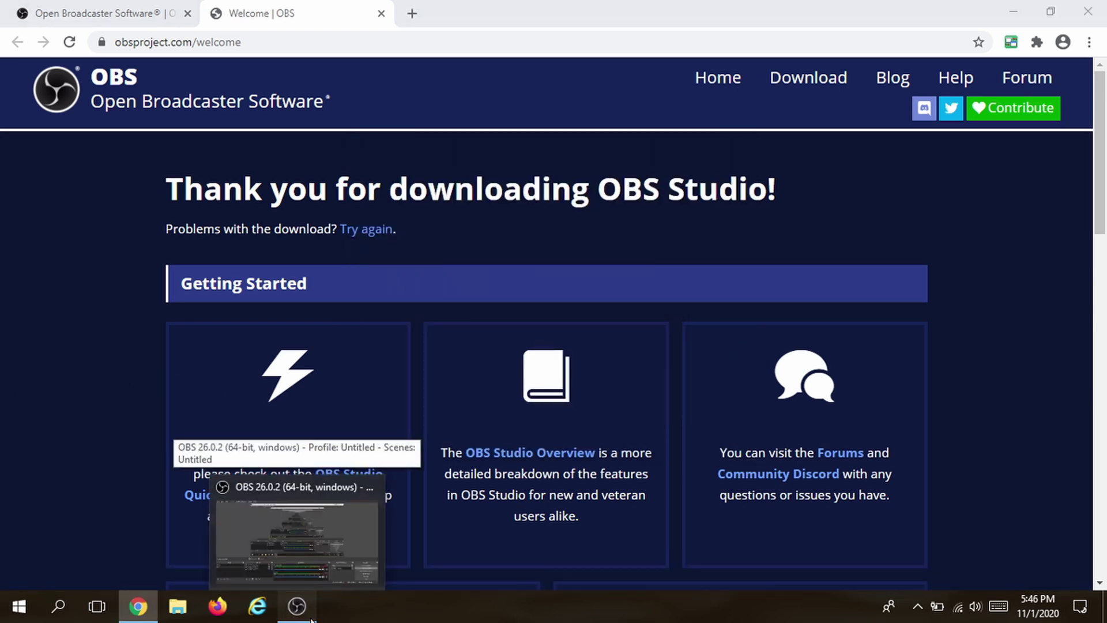
Switch to OBS and add a scene named video with a Display Capture source showing Display 1
{"action": "left_click", "coordinate": [306, 614]}
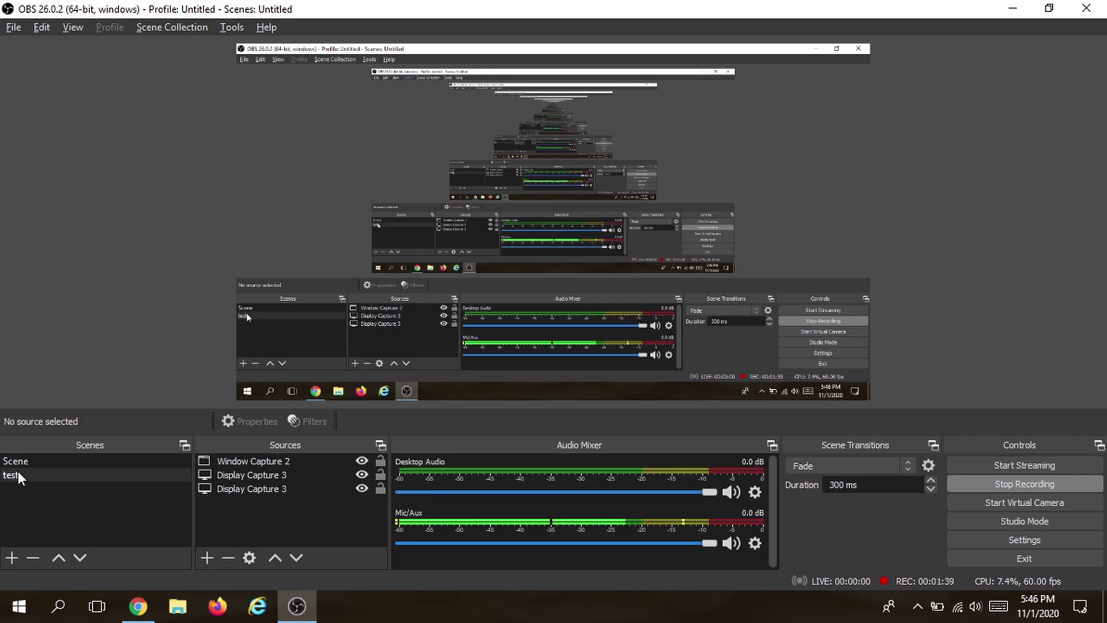
{"action": "left_click", "coordinate": [12, 558]}
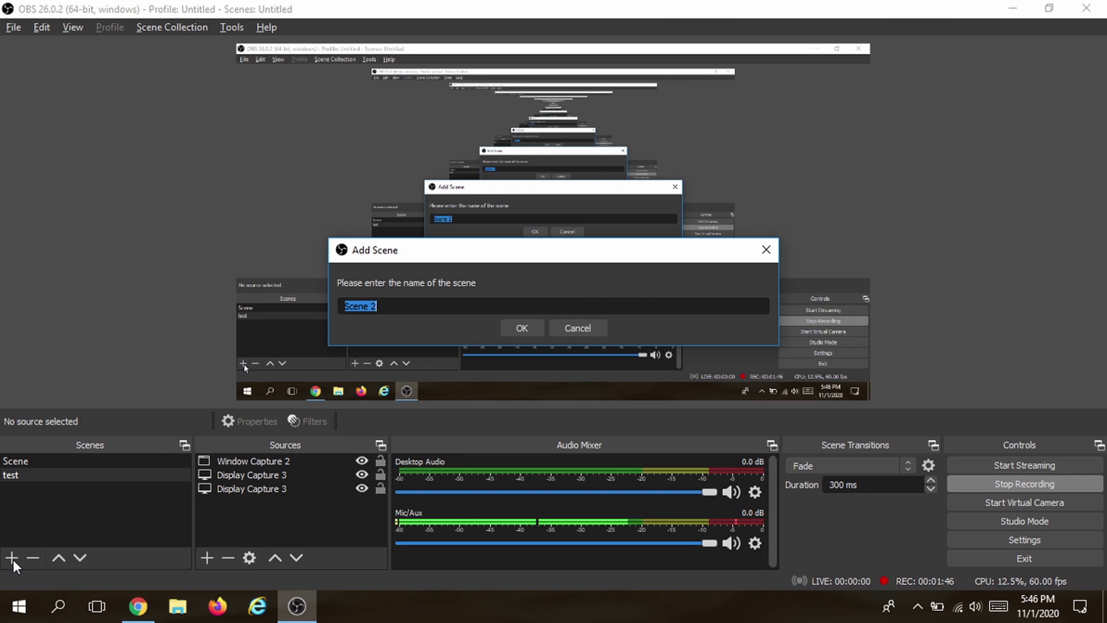
{"action": "key", "text": "BackSpace"}
{"action": "type", "text": "video"}
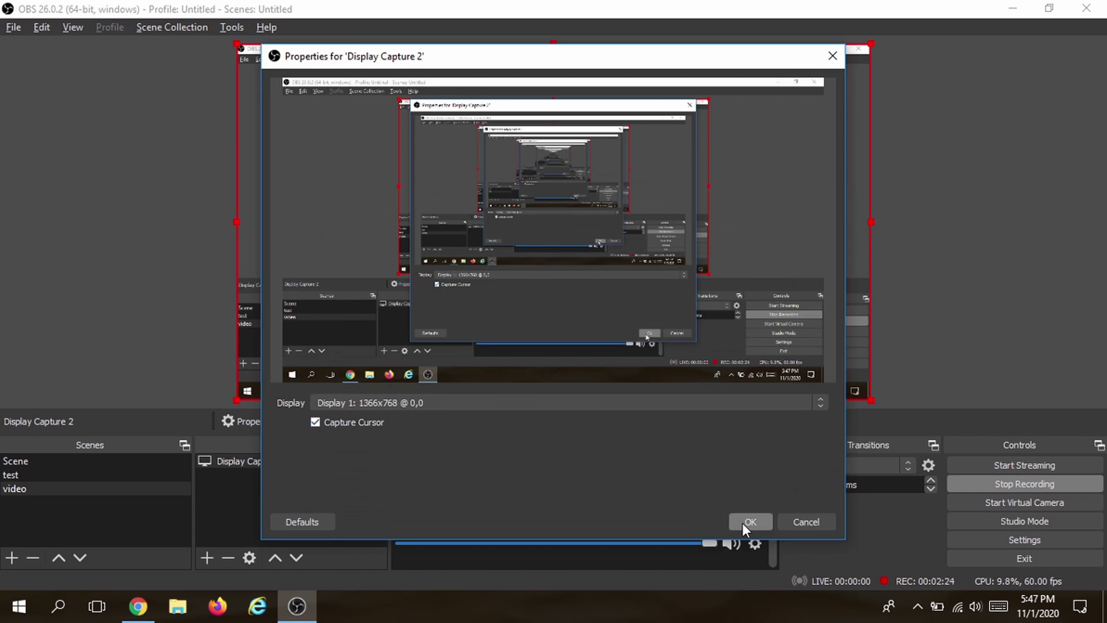
{"action": "left_click", "coordinate": [749, 522]}
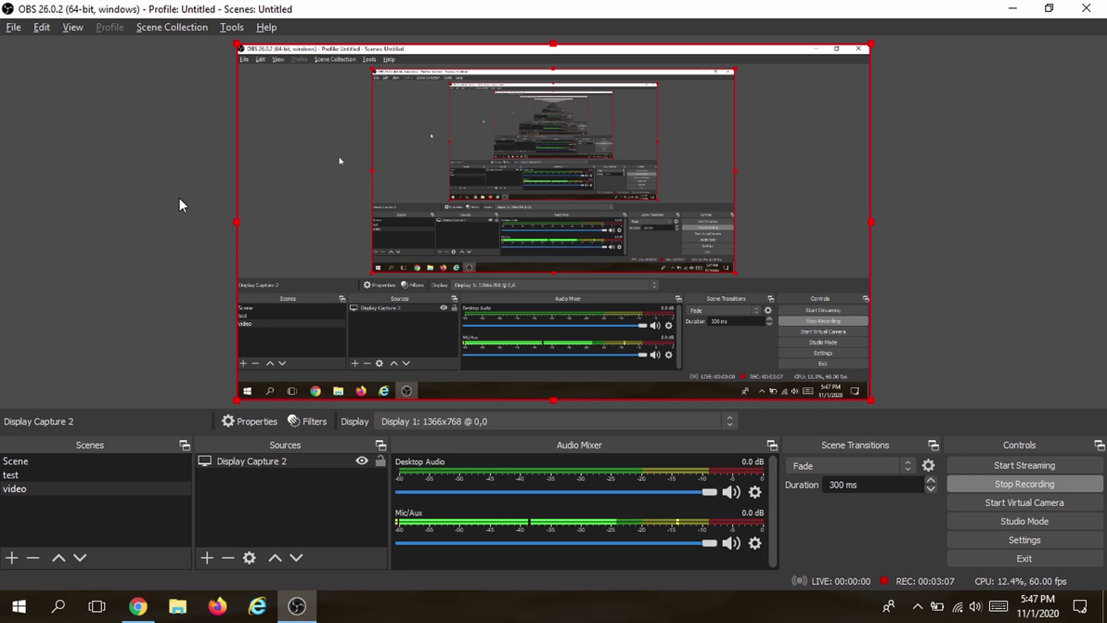
Open the NVIDIA Control Panel through the Hardware and Sound category of the Windows Control Panel
{"action": "left_click", "coordinate": [3, 614]}
{"action": "type", "text": "control"}
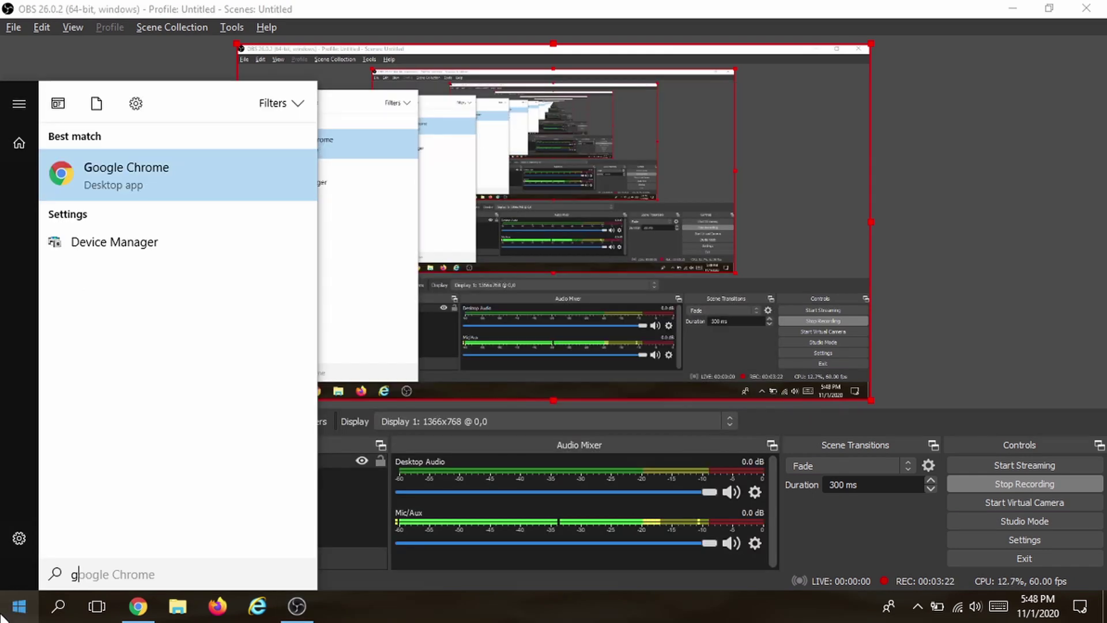
{"action": "key", "text": "Return"}
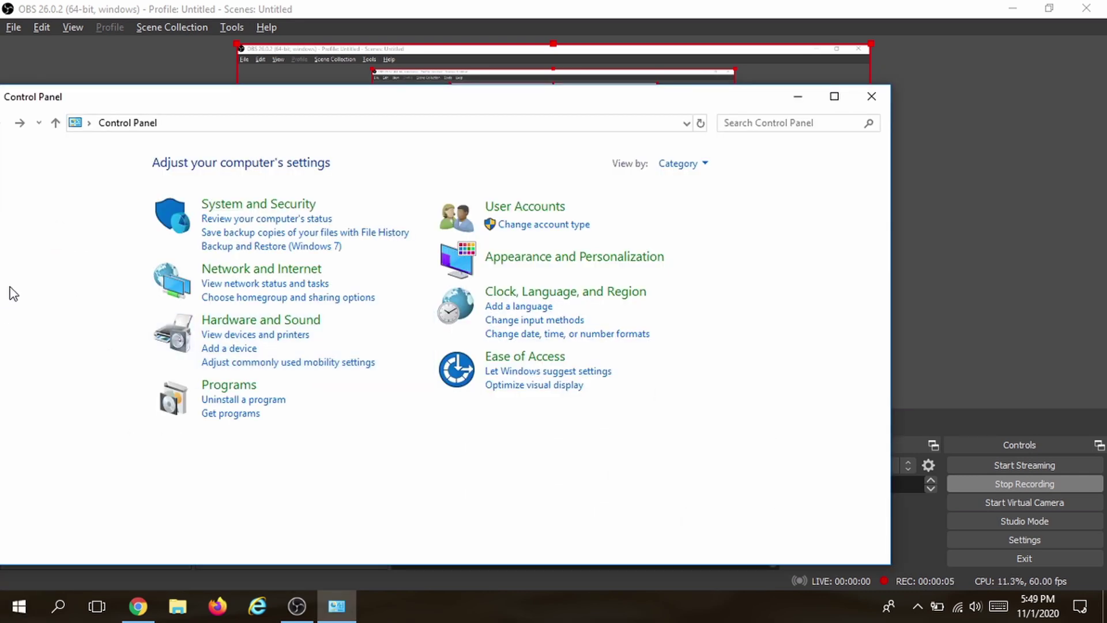
{"action": "left_click", "coordinate": [187, 318]}
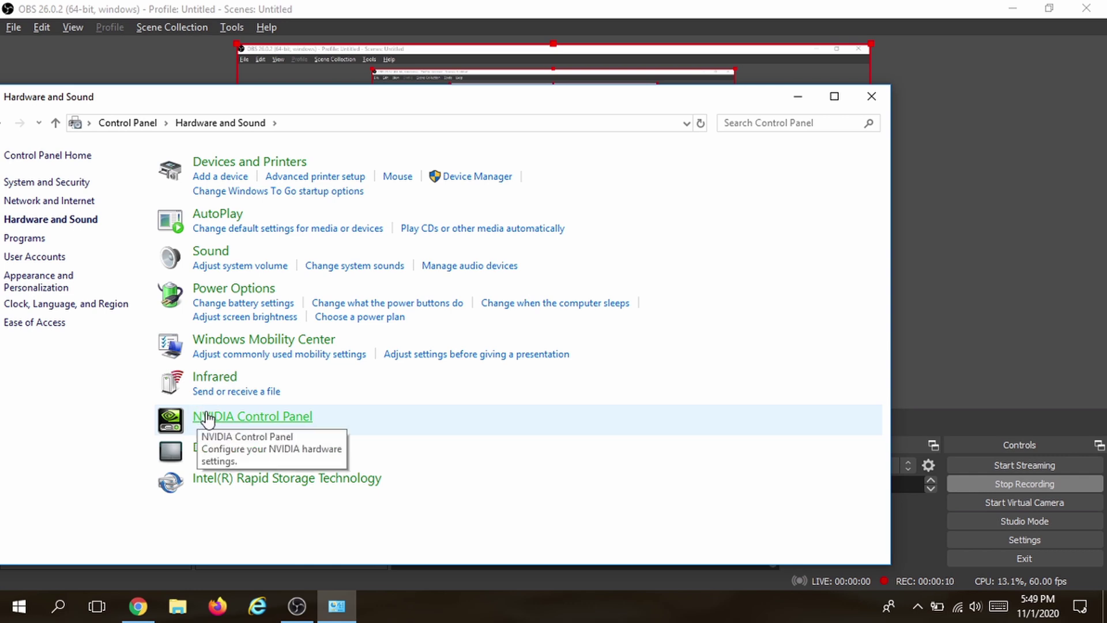
{"action": "left_click", "coordinate": [225, 419]}
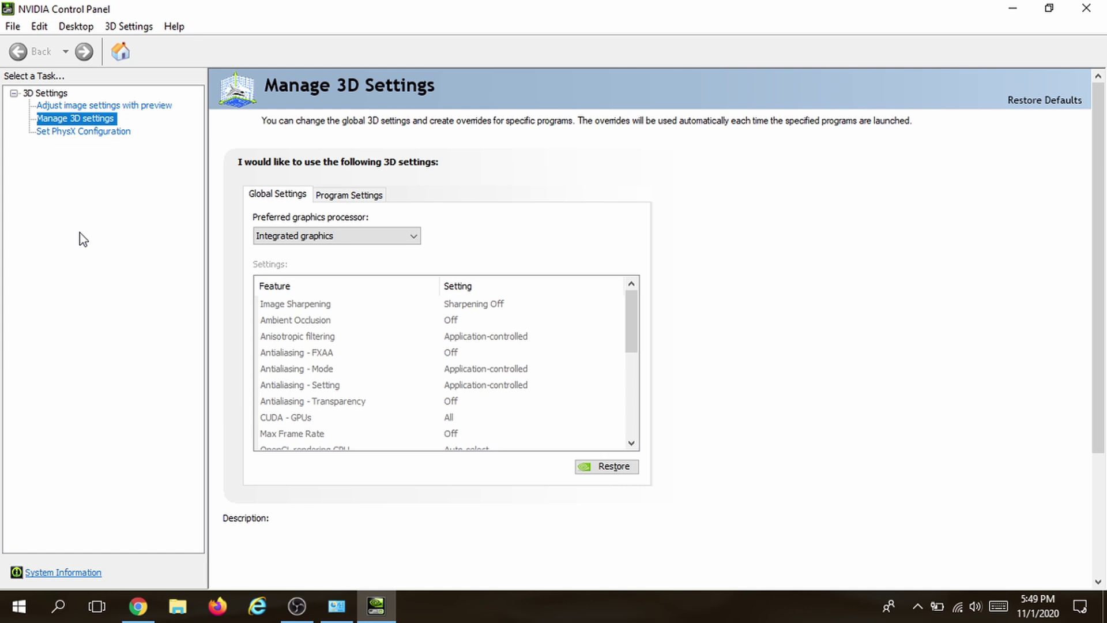
Apply Integrated graphics as the global preferred graphics processor and close both control panel windows
{"action": "left_click", "coordinate": [346, 235]}
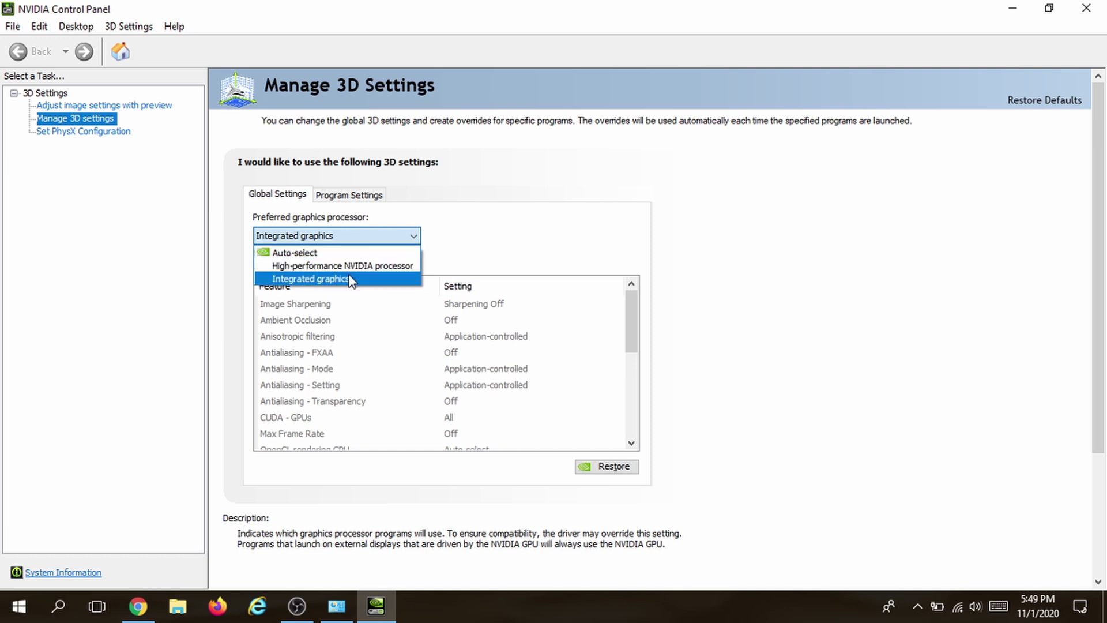
{"action": "left_click", "coordinate": [312, 278]}
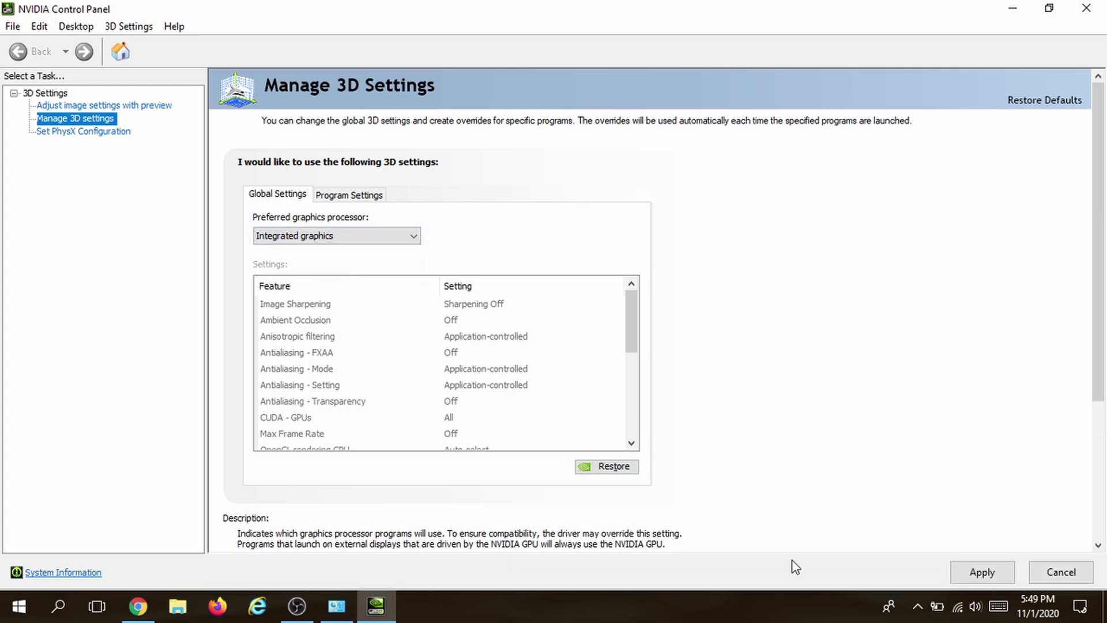
{"action": "left_click", "coordinate": [996, 570]}
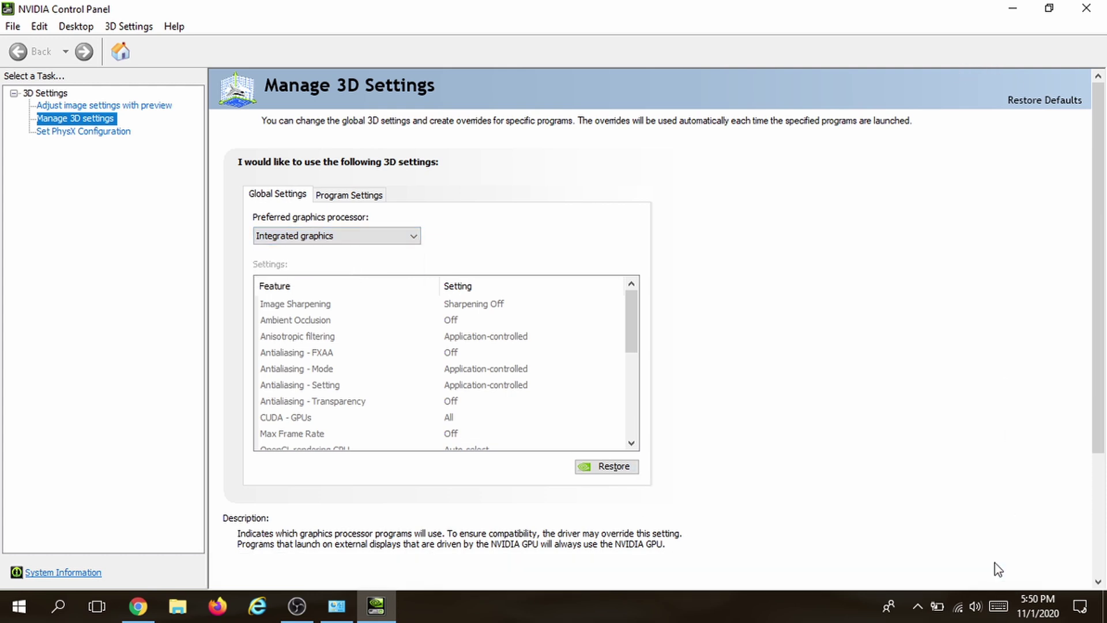
{"action": "left_click", "coordinate": [1086, 8]}
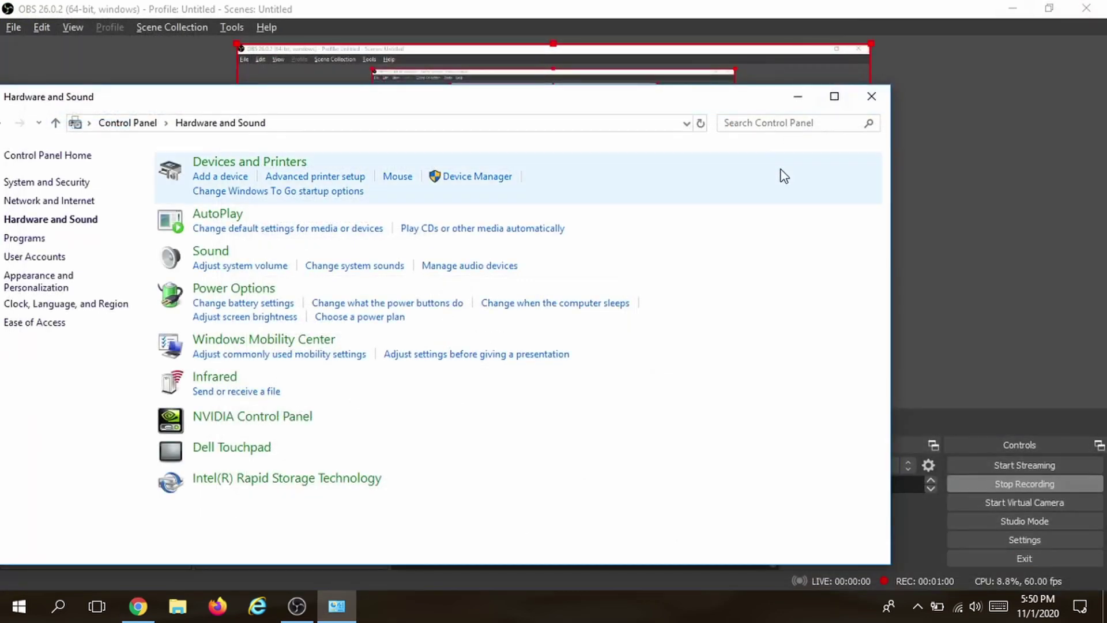
{"action": "left_click", "coordinate": [879, 97]}
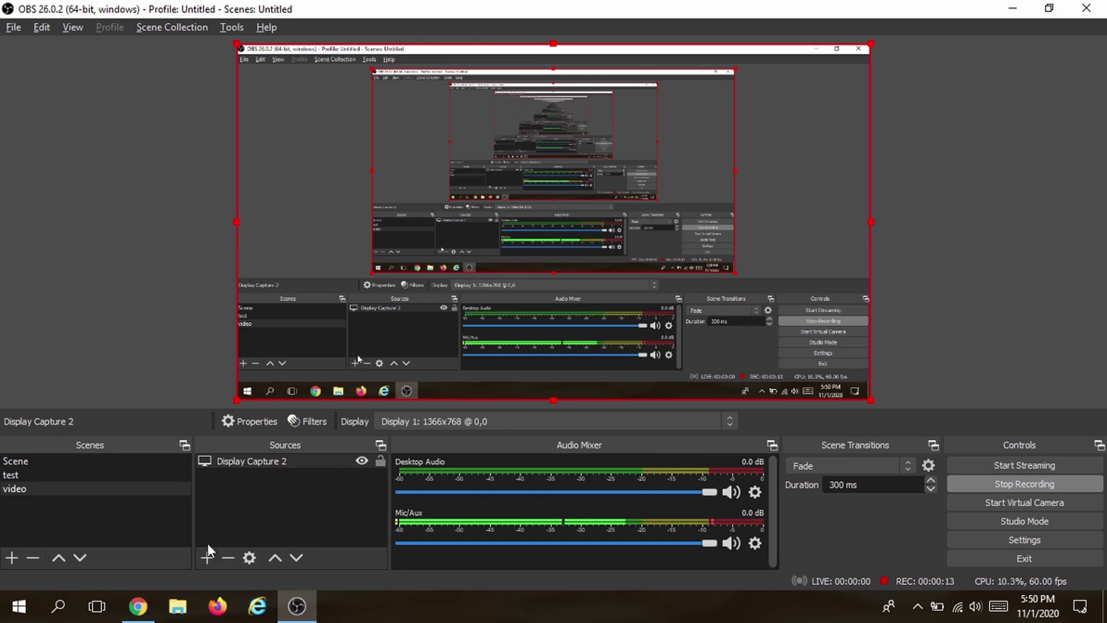
Switch to Chrome, search Google for cisco webex in a new tab, and open the webex.com result
{"action": "left_click", "coordinate": [136, 616]}
{"action": "key", "text": "ctrl+t"}
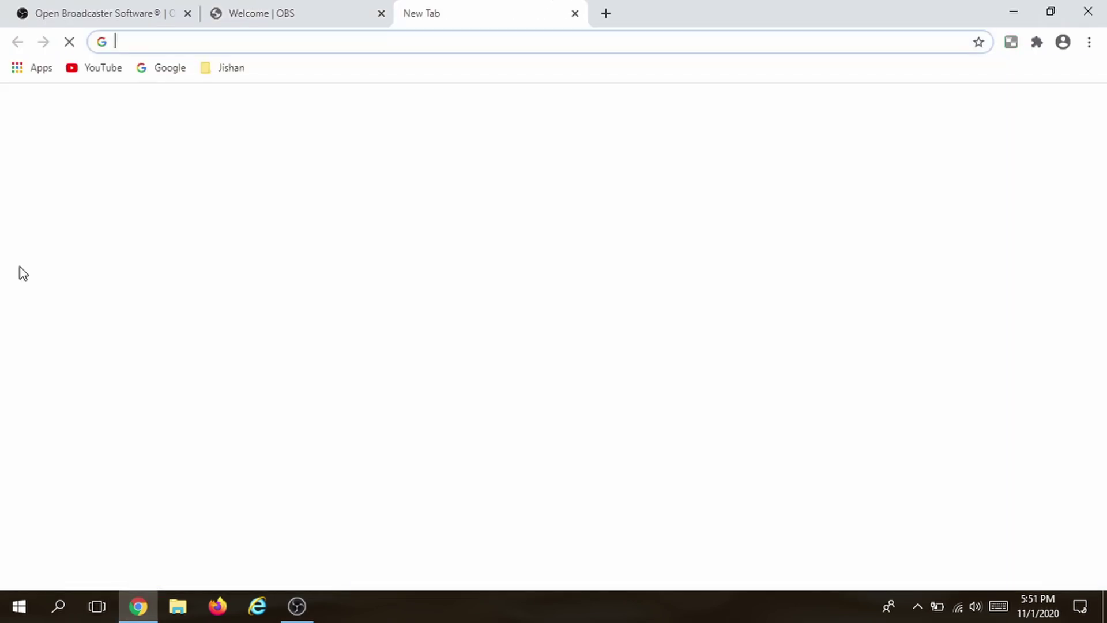
{"action": "left_click", "coordinate": [390, 294]}
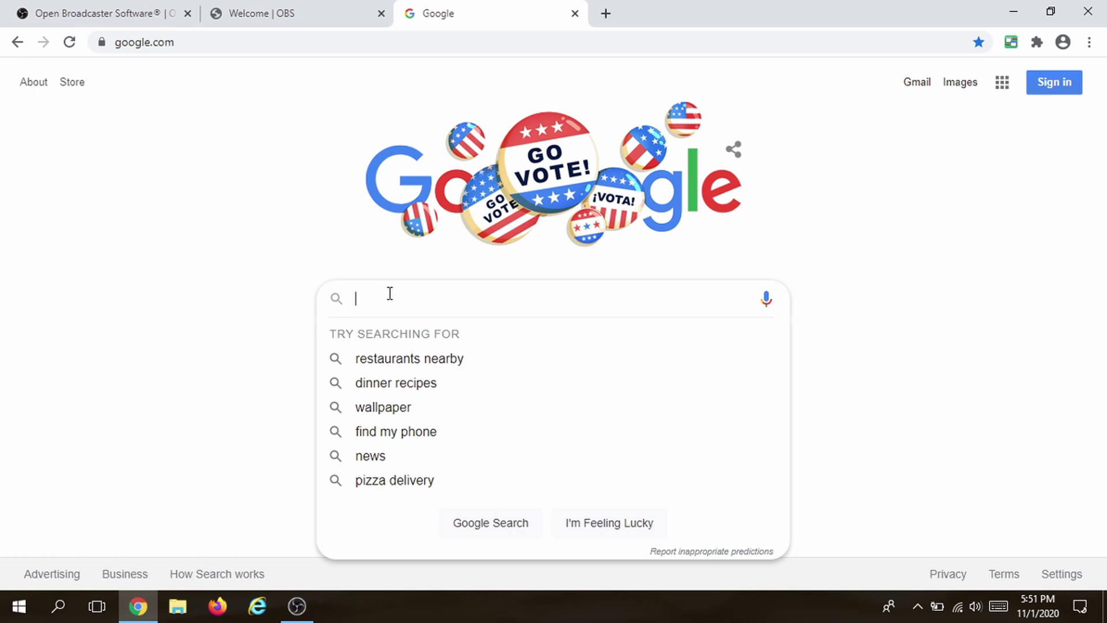
{"action": "type", "text": "cisco"}
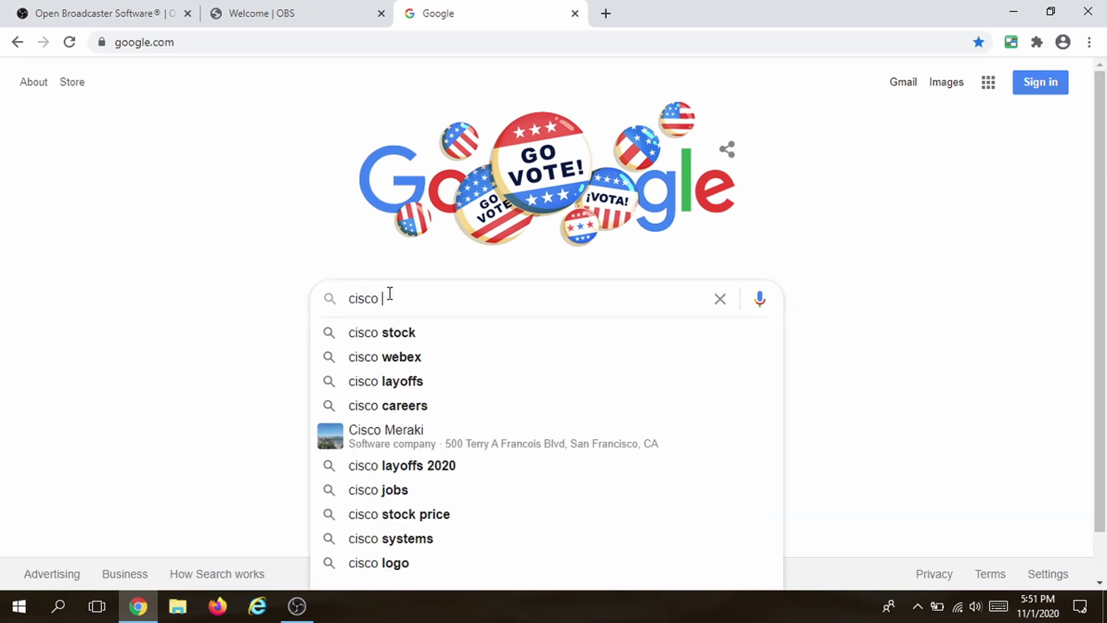
{"action": "key", "text": "Down"}
{"action": "key", "text": "Down"}
{"action": "key", "text": "Return"}
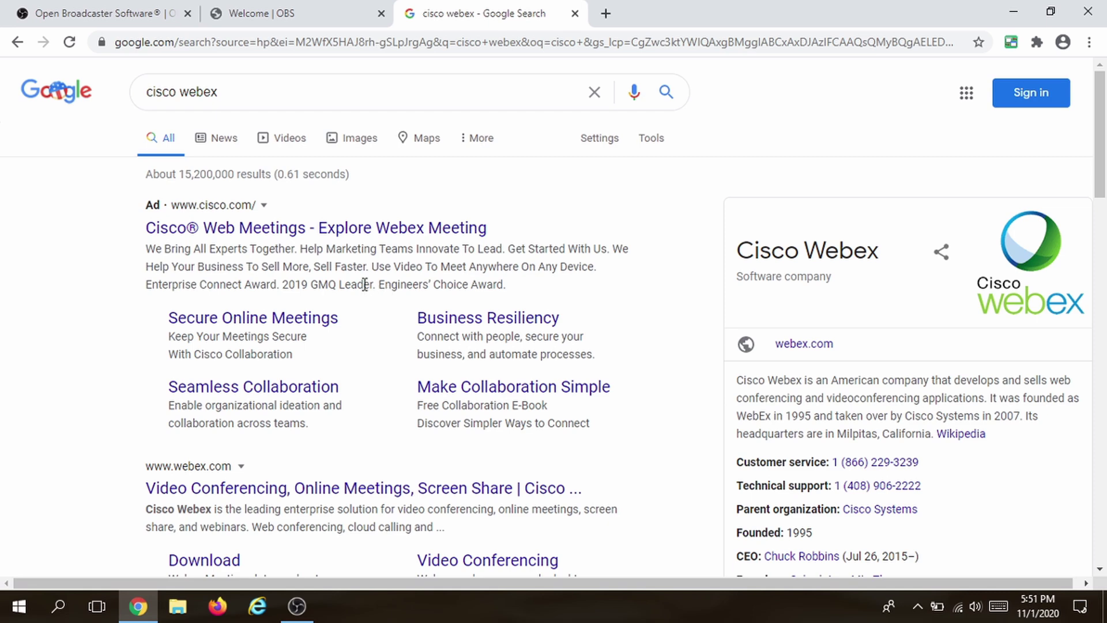
{"action": "left_click", "coordinate": [199, 488]}
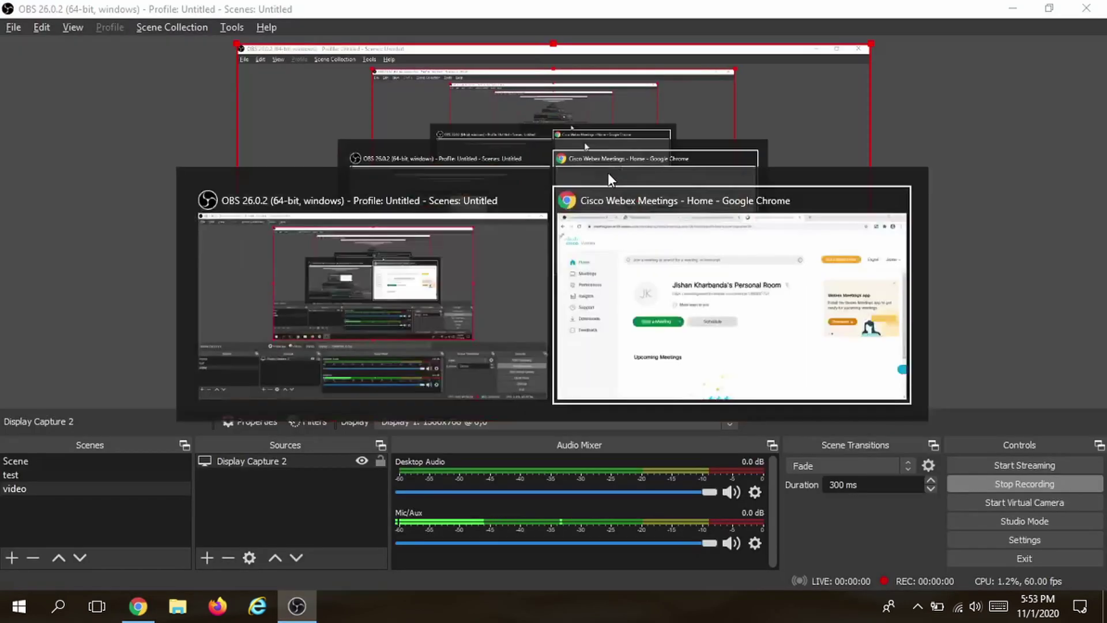
Start a meeting in the Webex personal room, allow the Cisco Webex Meeting app to open, and run webex.exe
{"action": "key", "text": "alt+Tab"}
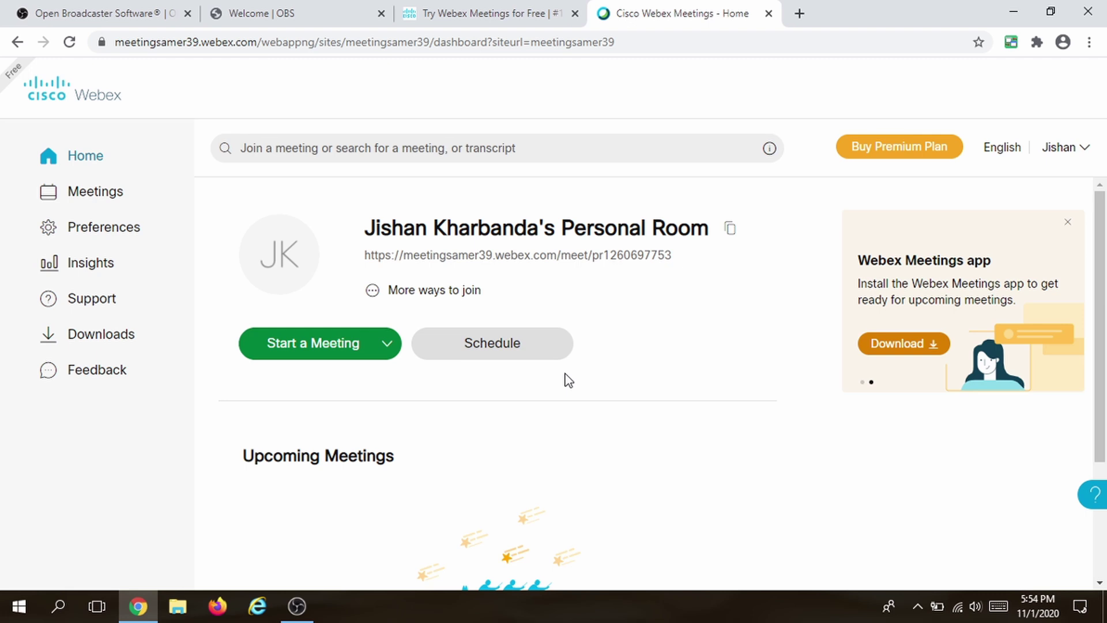
{"action": "left_click", "coordinate": [324, 346]}
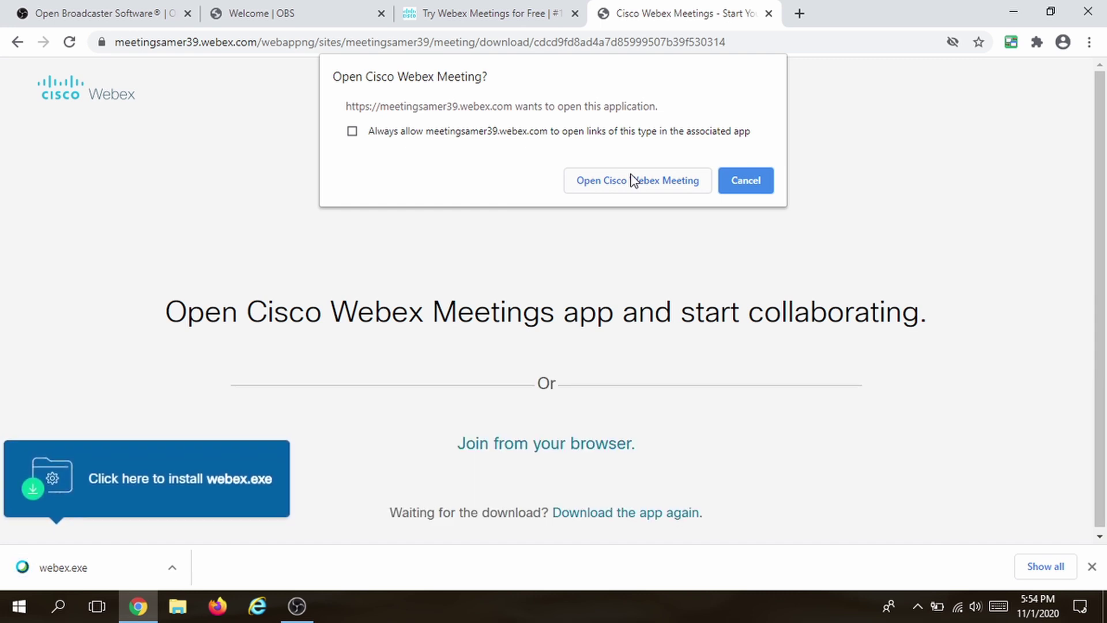
{"action": "left_click", "coordinate": [684, 180]}
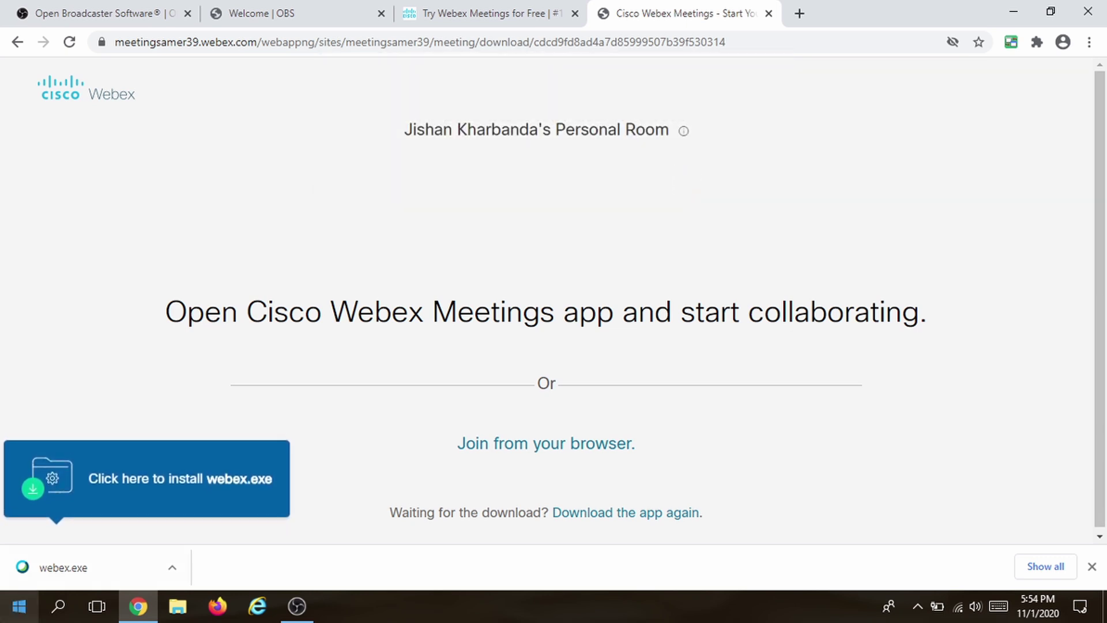
{"action": "left_click", "coordinate": [72, 572]}
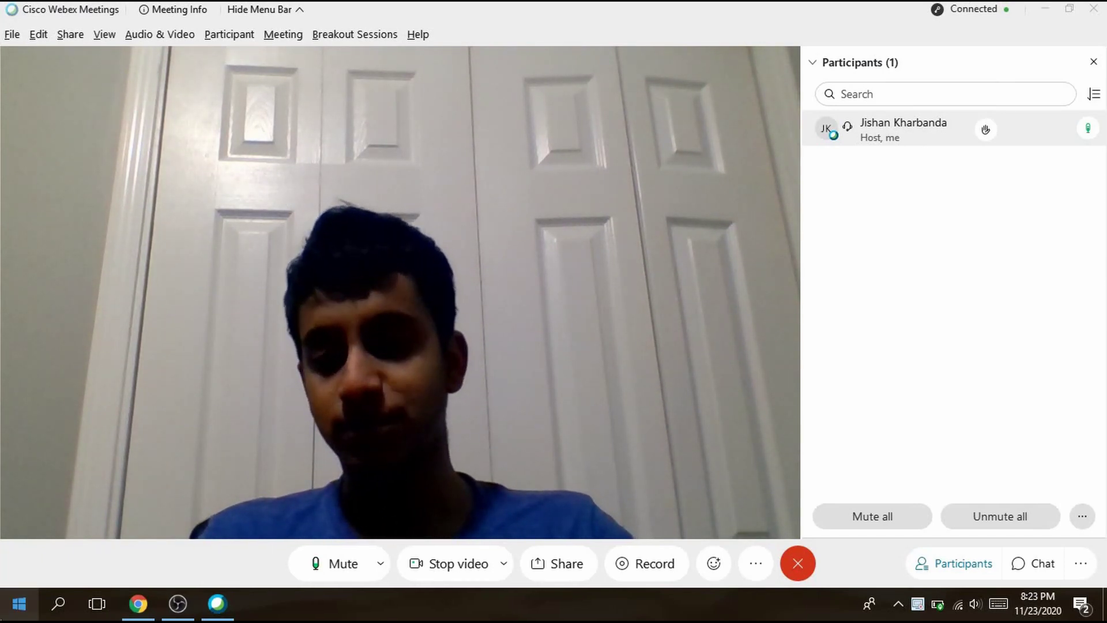
Open Paint in a maximized window and fill the whole blank canvas with green
{"action": "left_click", "coordinate": [19, 603]}
{"action": "type", "text": "paint"}
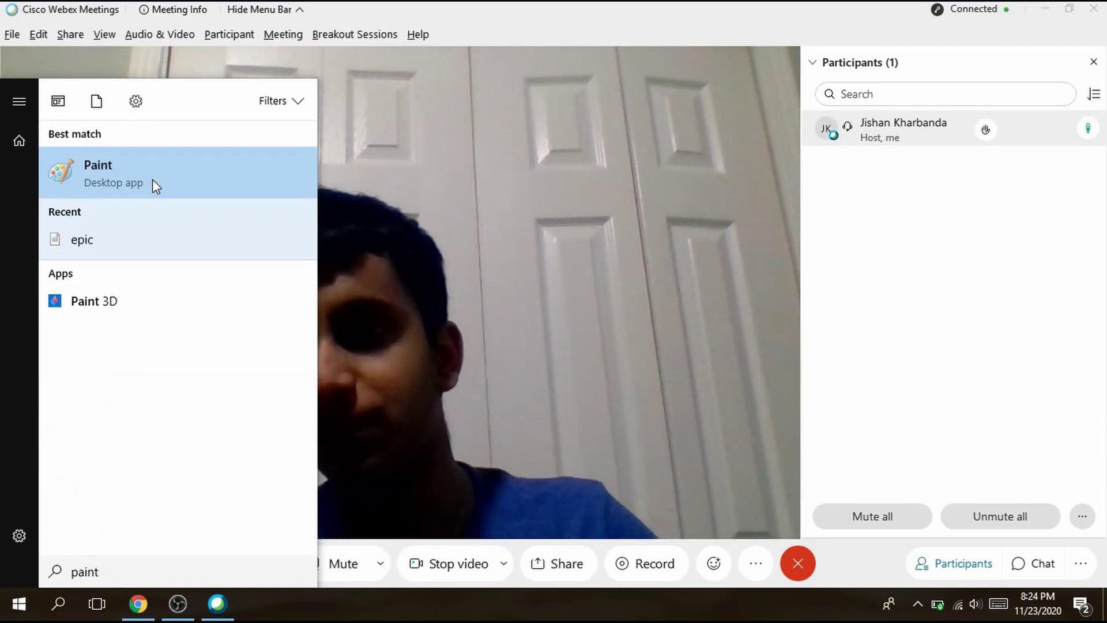
{"action": "left_click", "coordinate": [152, 179]}
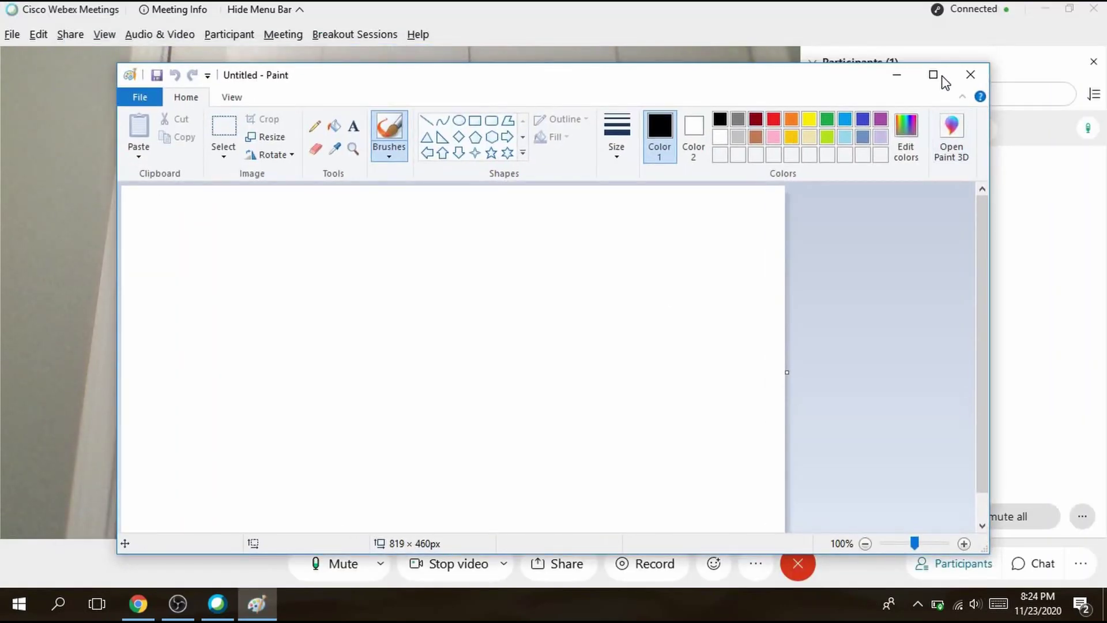
{"action": "left_click", "coordinate": [933, 75]}
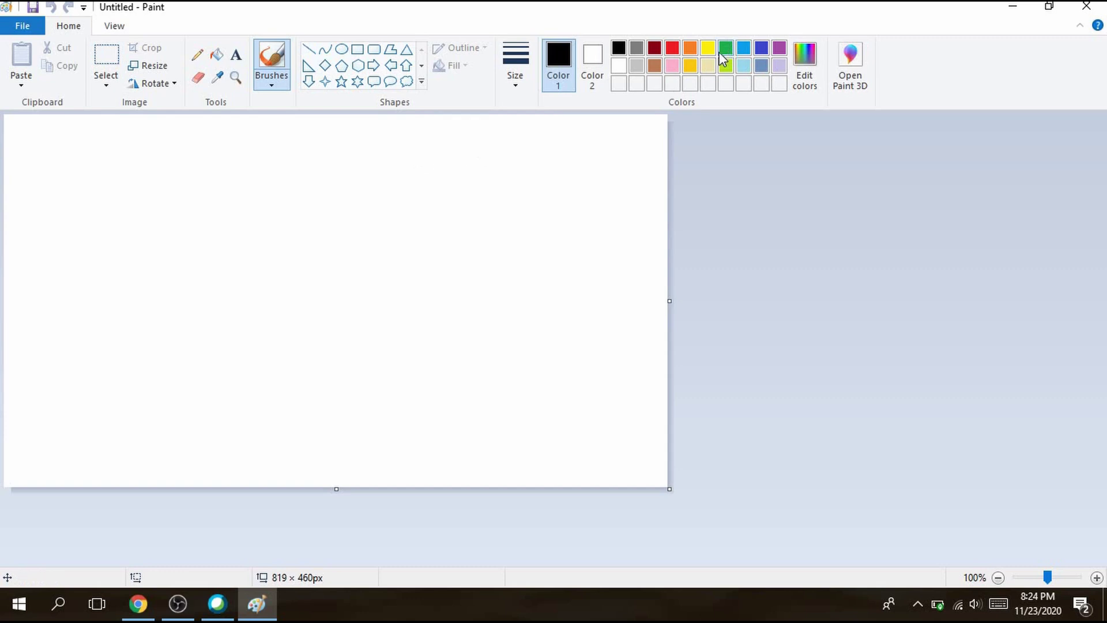
{"action": "left_click", "coordinate": [217, 56]}
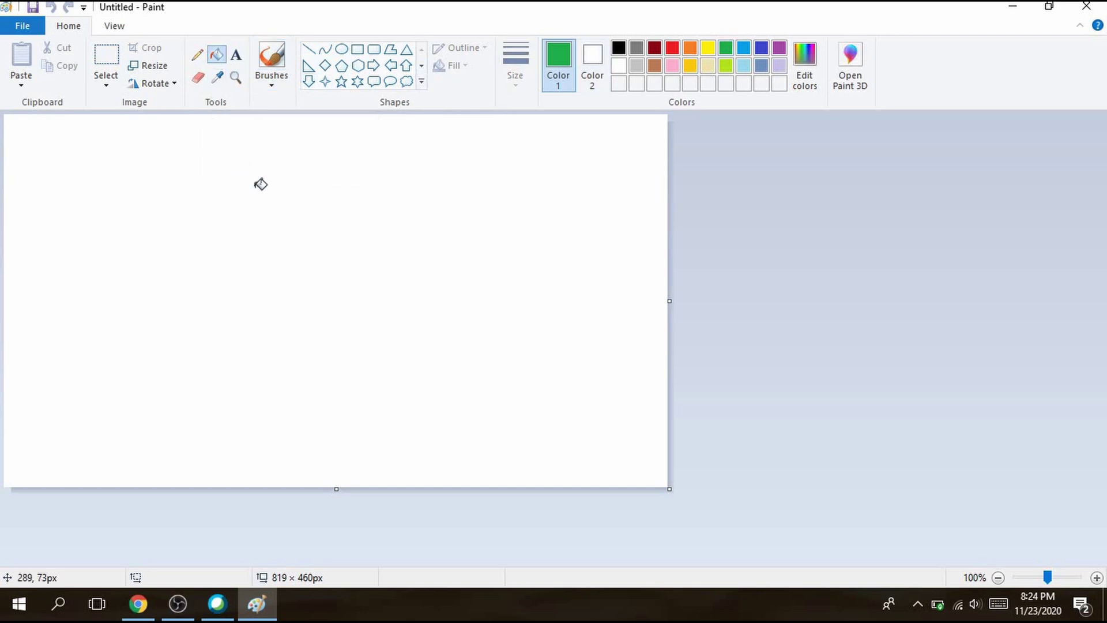
{"action": "left_click", "coordinate": [316, 189]}
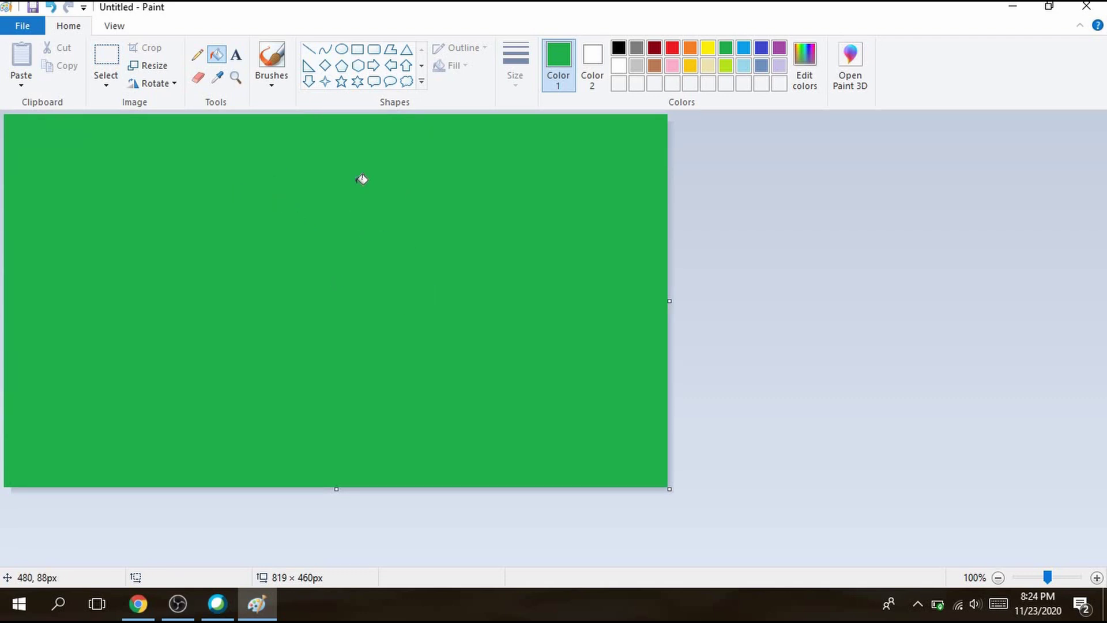
Save the green image as the PNG file Green Screen on the Desktop, replacing the existing file, and close Paint
{"action": "left_click", "coordinate": [23, 25]}
{"action": "left_click", "coordinate": [72, 163]}
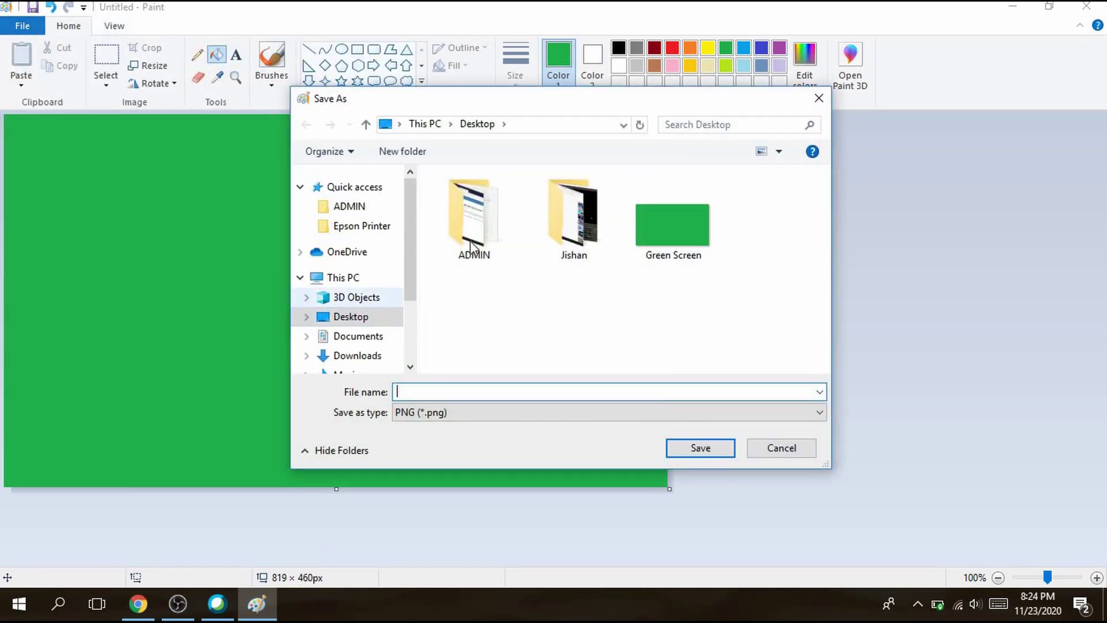
{"action": "left_click", "coordinate": [676, 255]}
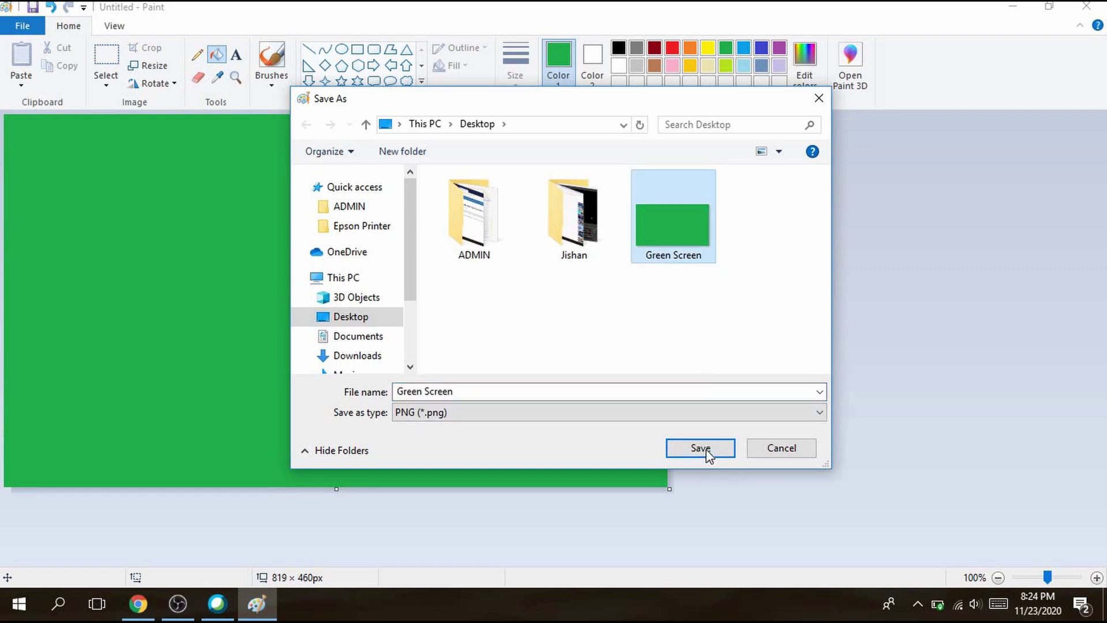
{"action": "left_click", "coordinate": [701, 448]}
{"action": "left_click", "coordinate": [600, 300]}
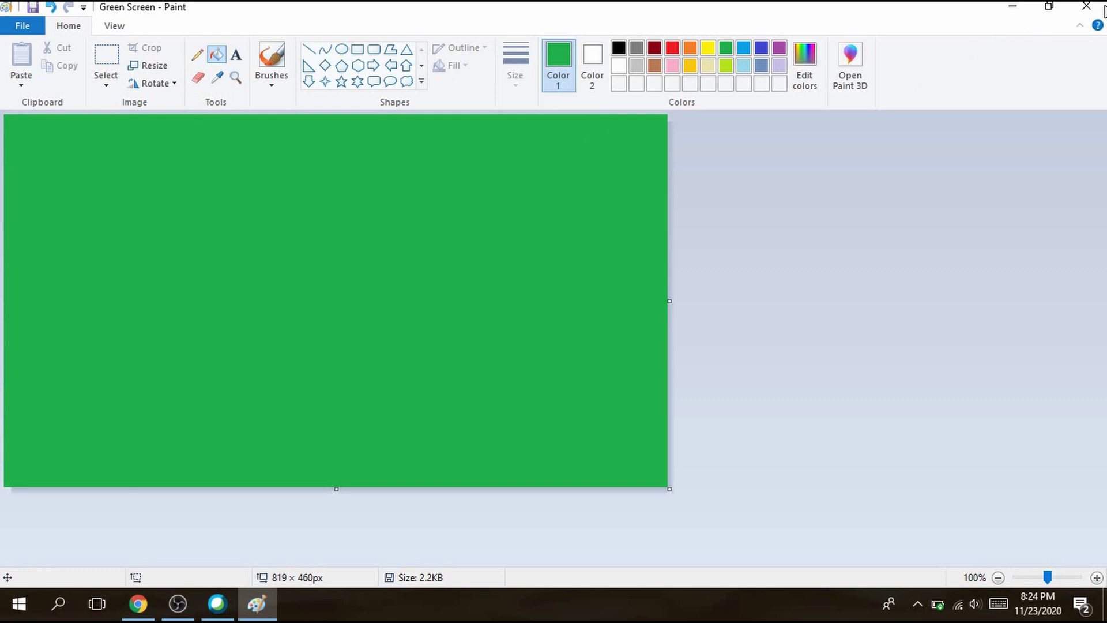
{"action": "left_click", "coordinate": [1104, 8]}
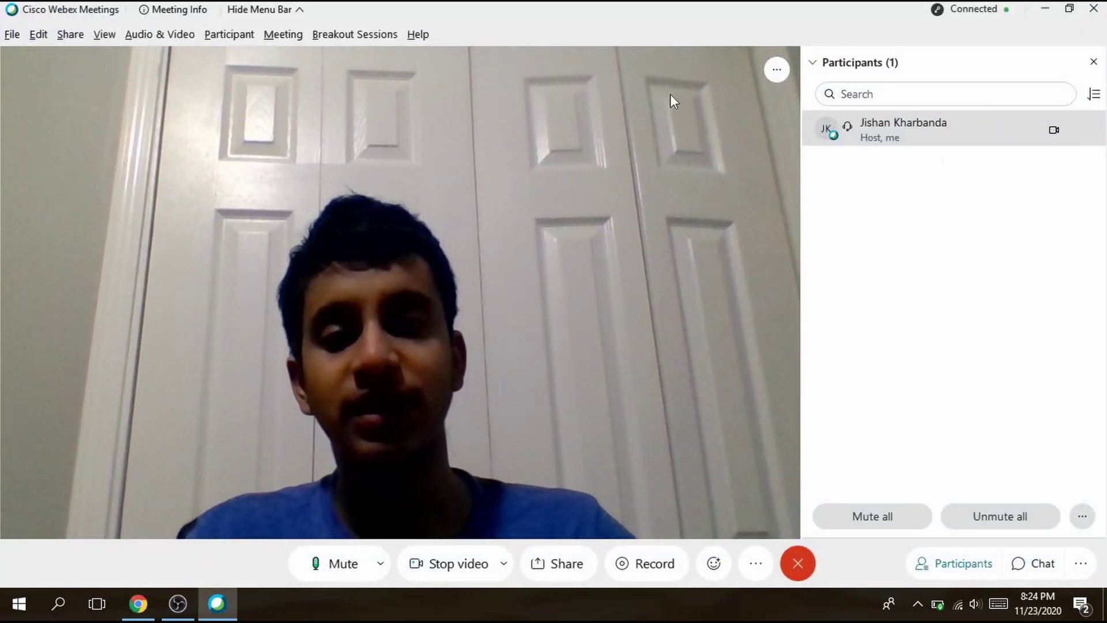
Add the Green Screen image from the Desktop as the Webex virtual background, apply it, and close the camera settings
{"action": "left_click", "coordinate": [777, 70]}
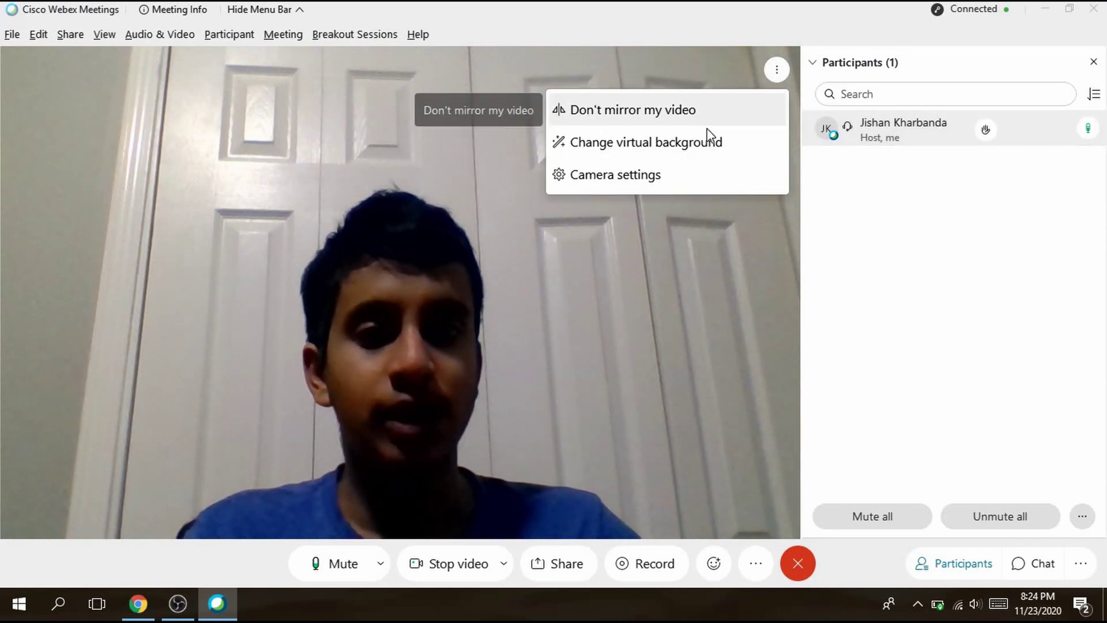
{"action": "left_click", "coordinate": [708, 144]}
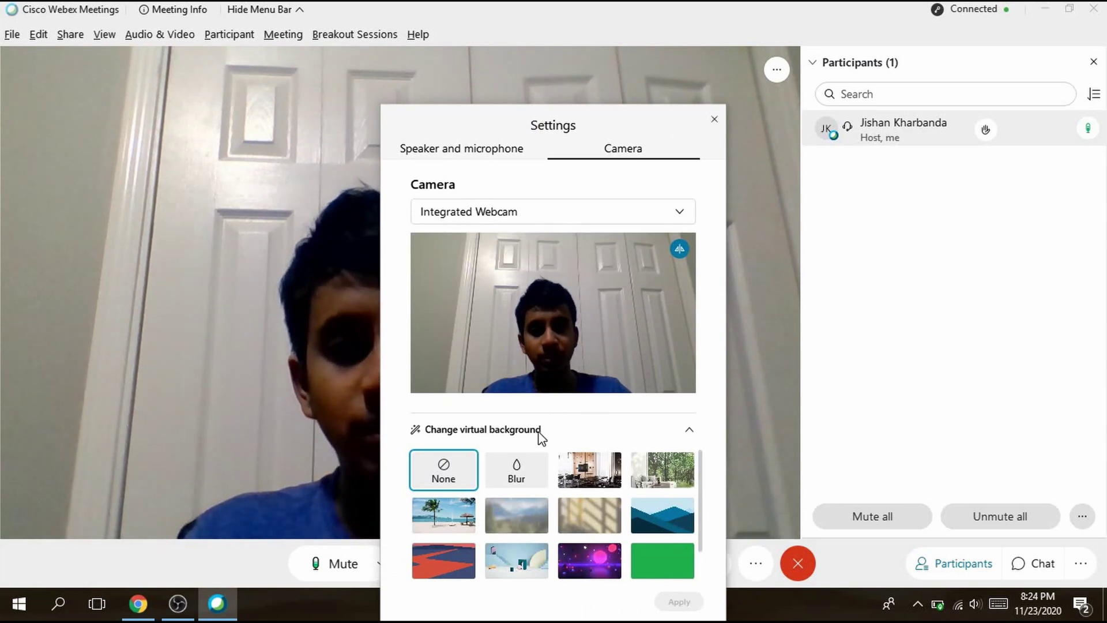
{"action": "scroll", "coordinate": [457, 582], "scroll_direction": "down", "scroll_amount": 2}
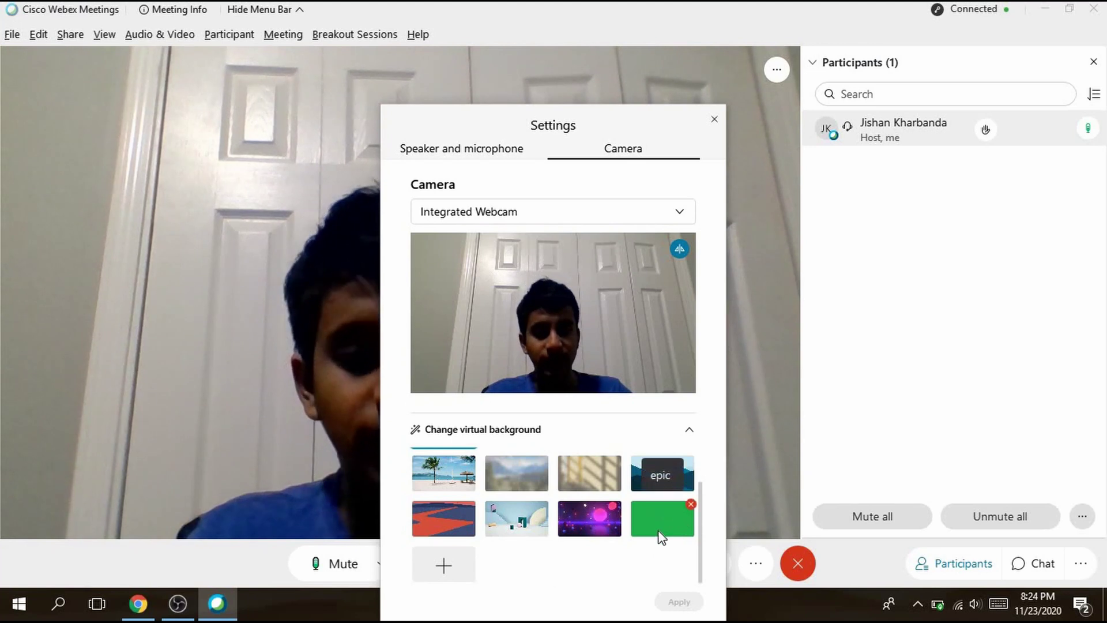
{"action": "left_click", "coordinate": [465, 570]}
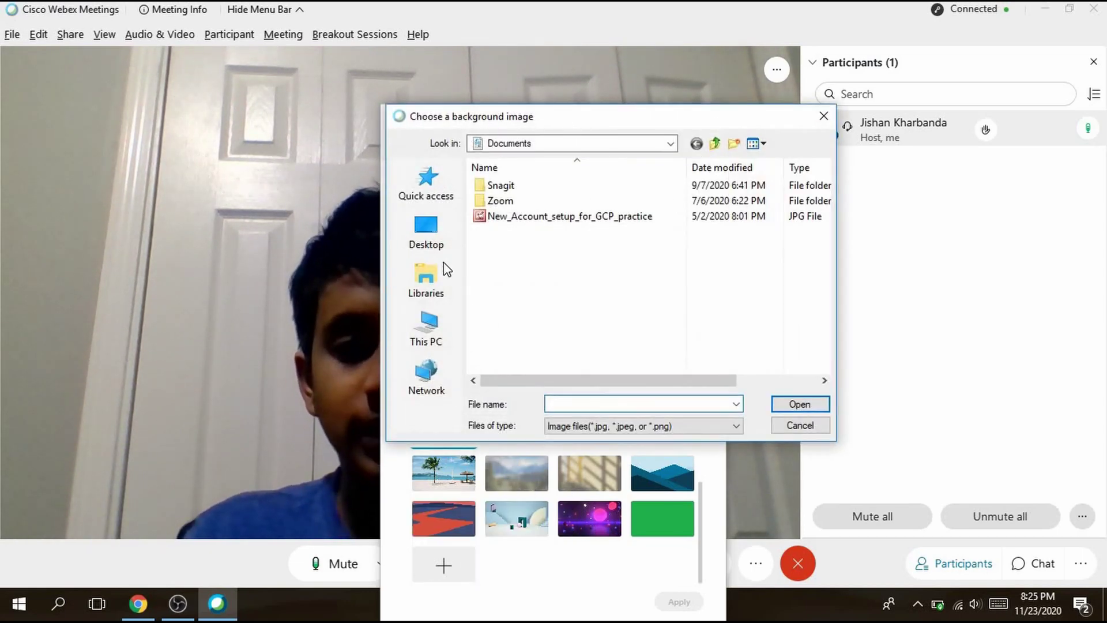
{"action": "left_click", "coordinate": [436, 245]}
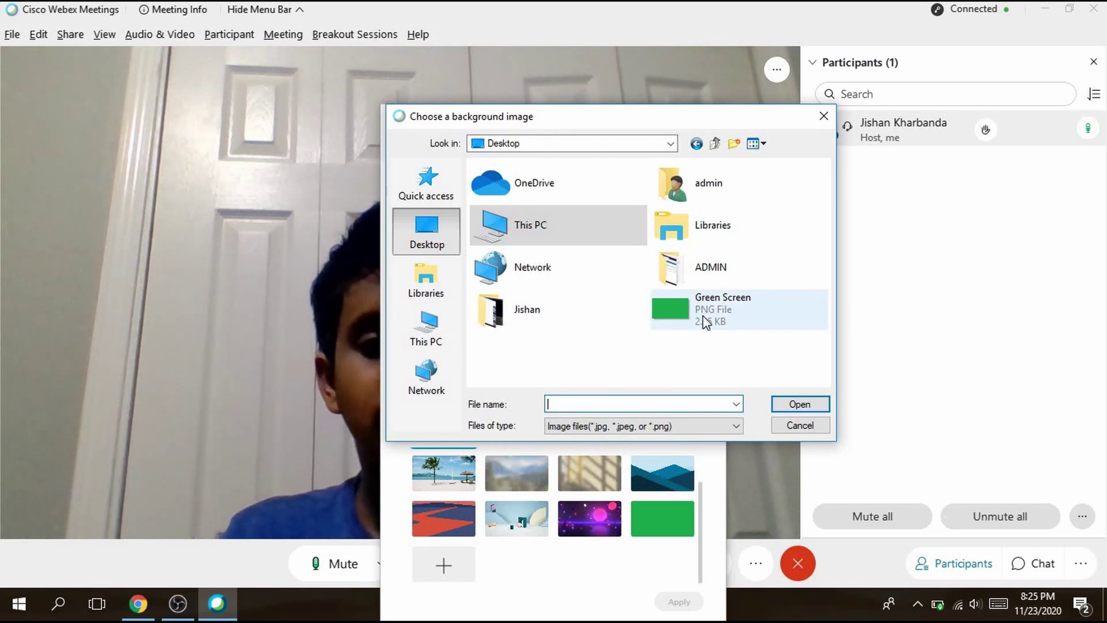
{"action": "left_click", "coordinate": [799, 405]}
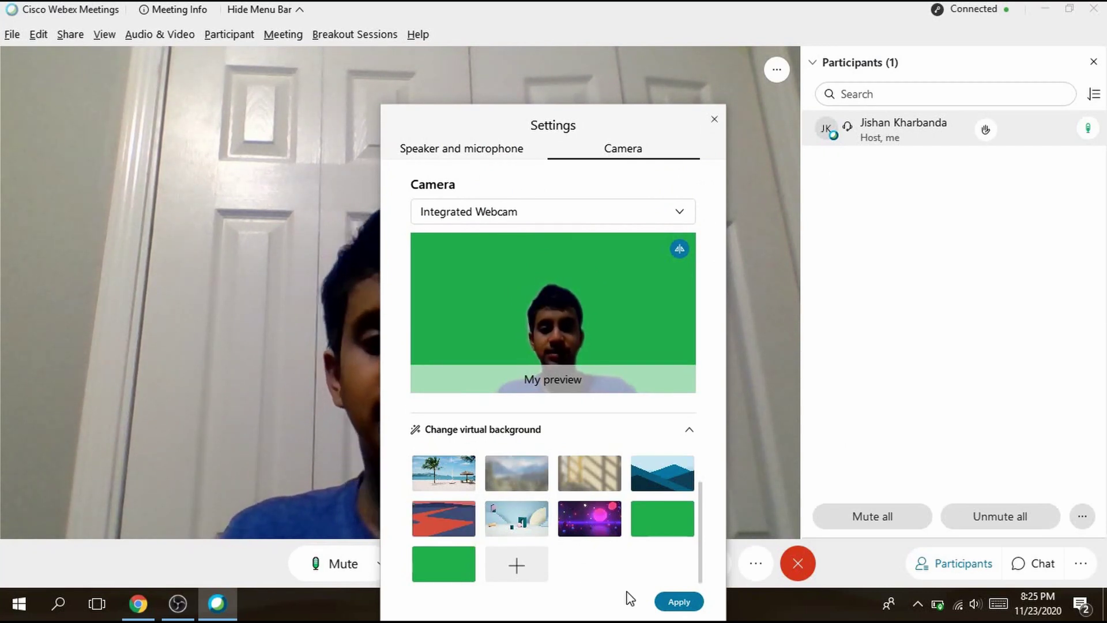
{"action": "left_click", "coordinate": [677, 601]}
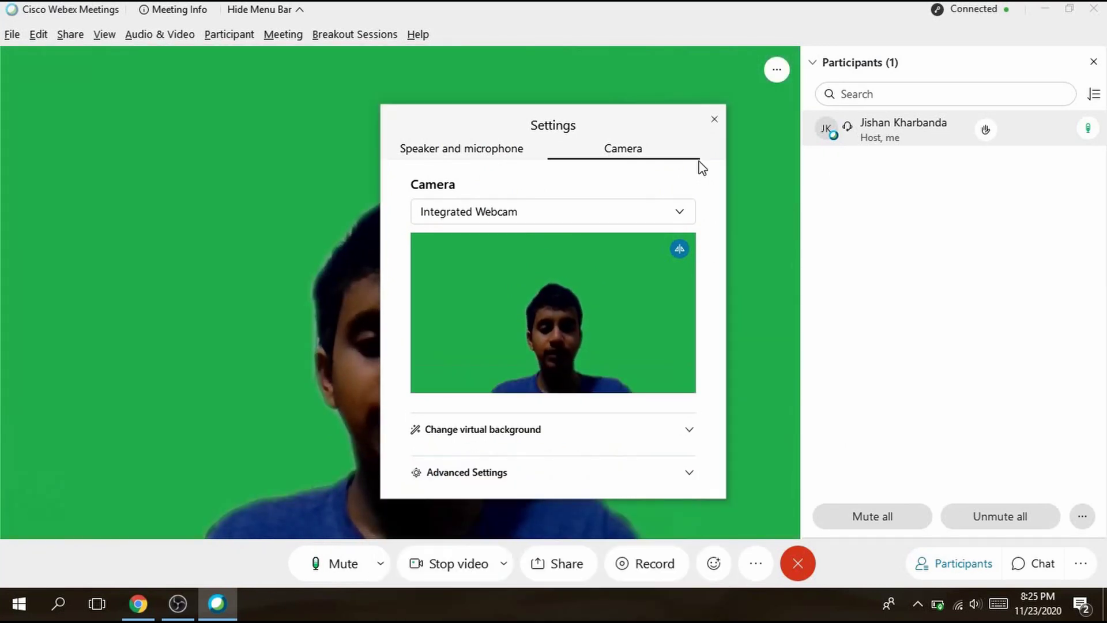
{"action": "left_click", "coordinate": [714, 119]}
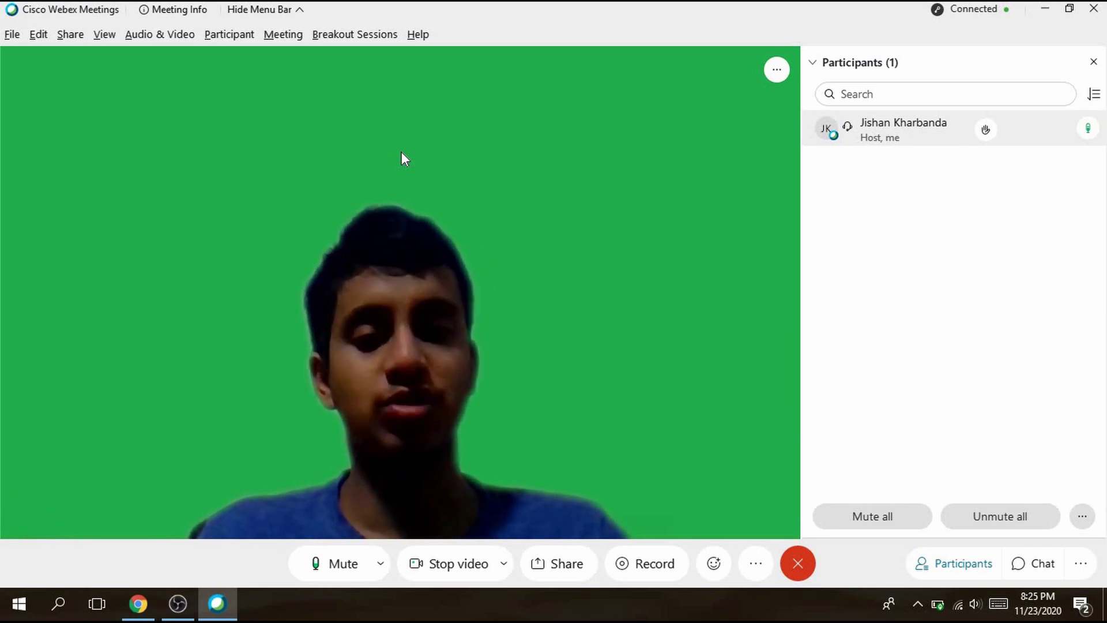
Switch to OBS and add a new Window Capture source for the Cisco Webex Meetings window to the video scene
{"action": "left_click", "coordinate": [178, 604]}
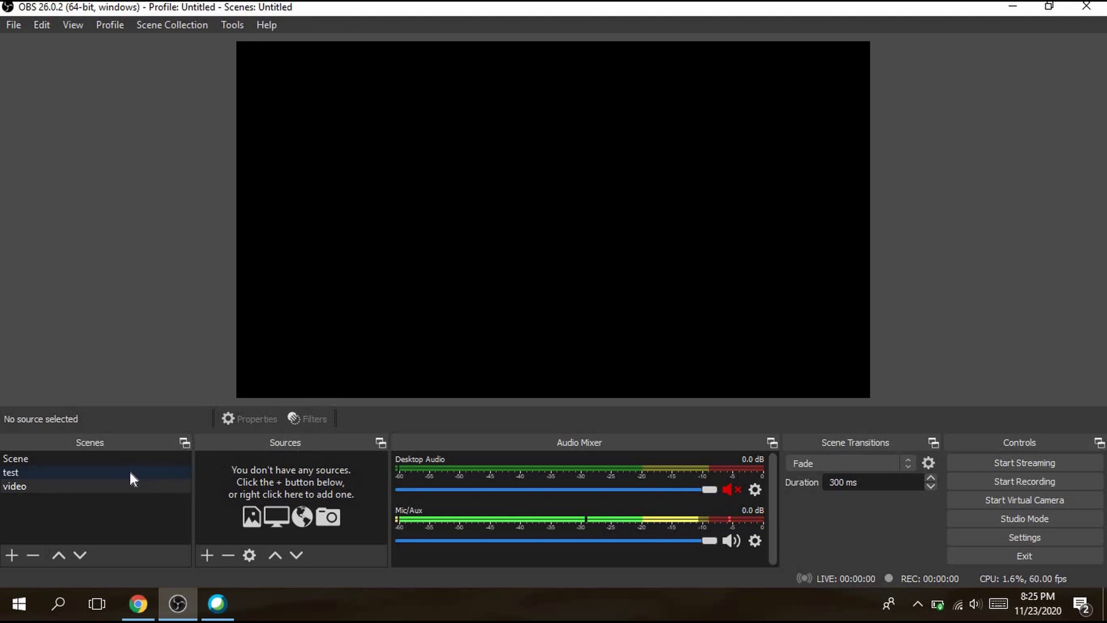
{"action": "left_click", "coordinate": [109, 460]}
{"action": "left_click", "coordinate": [93, 487]}
{"action": "left_click", "coordinate": [212, 555]}
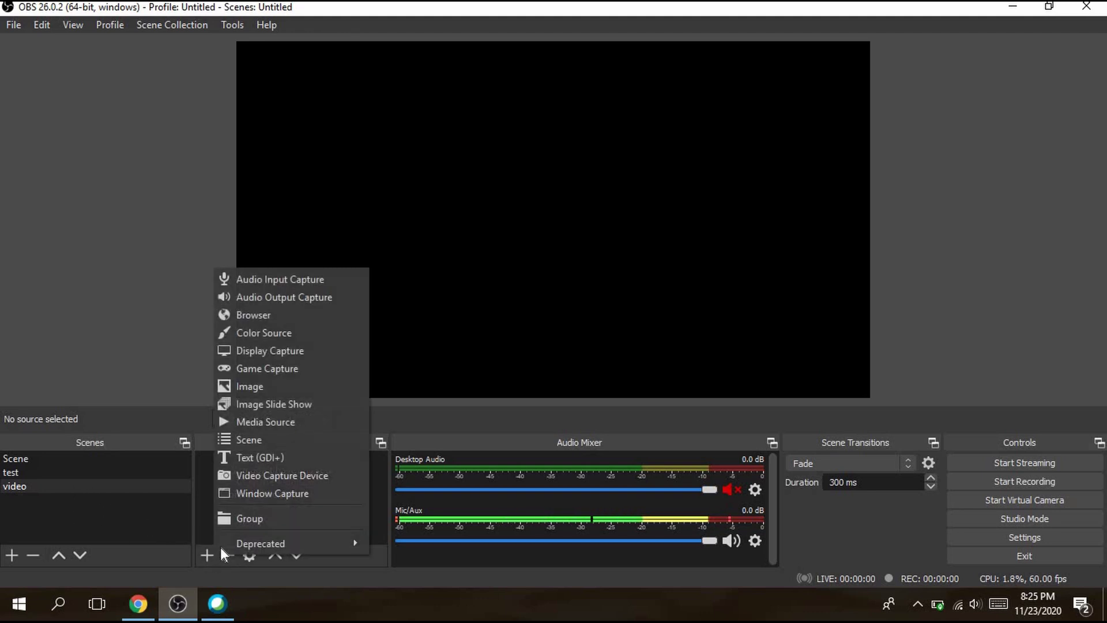
{"action": "left_click", "coordinate": [261, 494]}
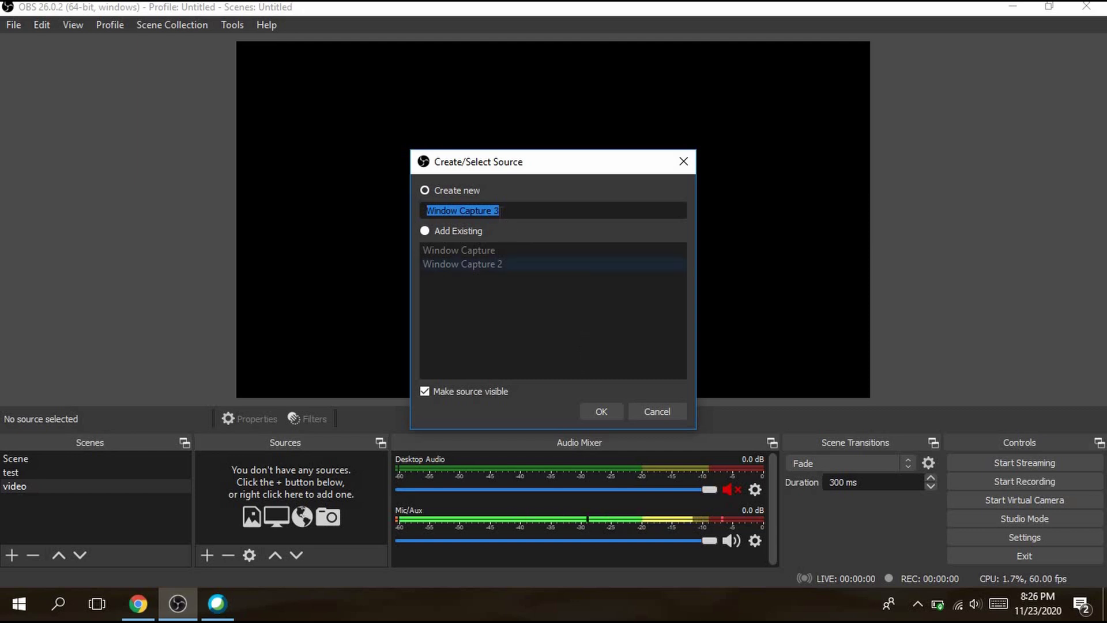
{"action": "left_click", "coordinate": [602, 411]}
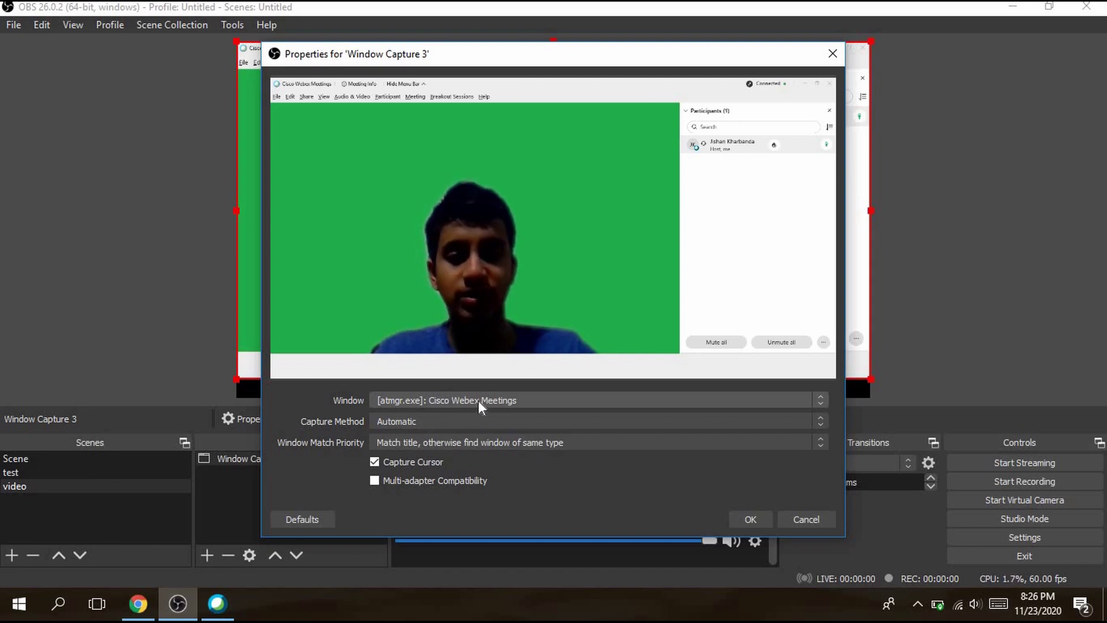
{"action": "left_click", "coordinate": [753, 520]}
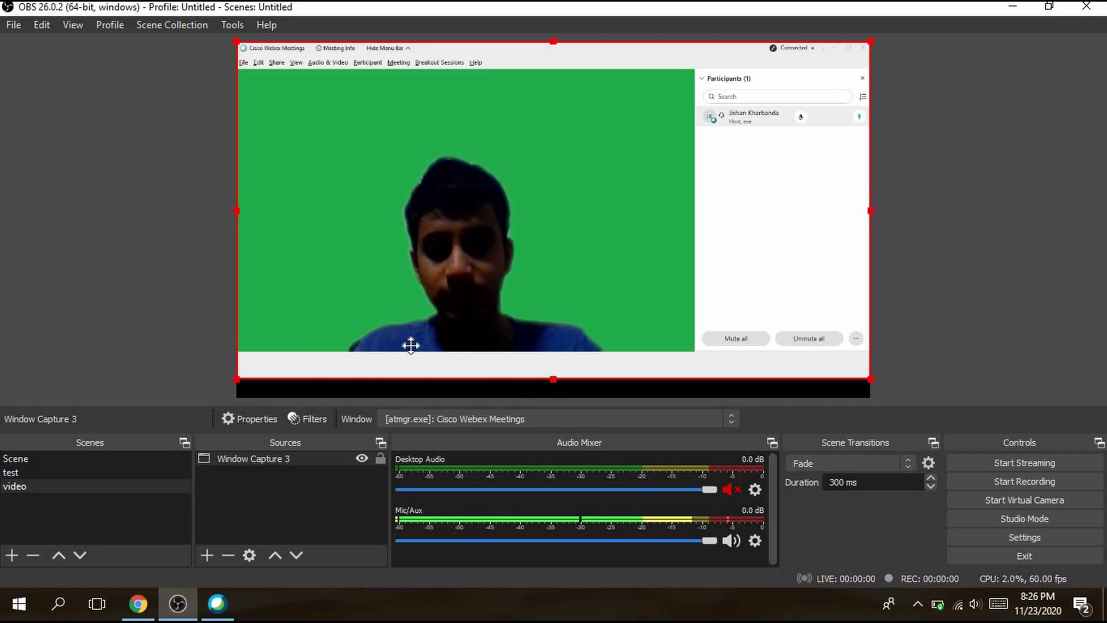
Move the Webex window capture to the bottom edge of the canvas, scale it down slightly, and deselect it
{"action": "left_click_drag", "start_coordinate": [410, 341], "coordinate": [410, 360]}
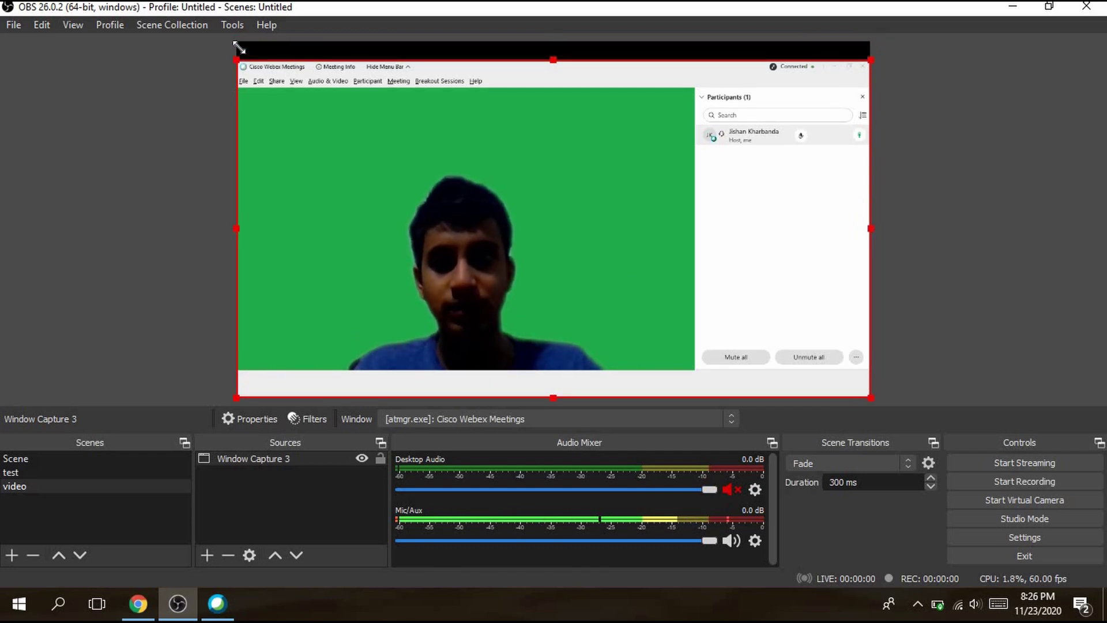
{"action": "mouse_move", "coordinate": [237, 59]}
{"action": "left_mouse_down"}
{"action": "mouse_move", "coordinate": [202, 41]}
{"action": "mouse_move", "coordinate": [247, 64]}
{"action": "left_mouse_up"}
{"action": "left_click_drag", "start_coordinate": [267, 163], "coordinate": [262, 162]}
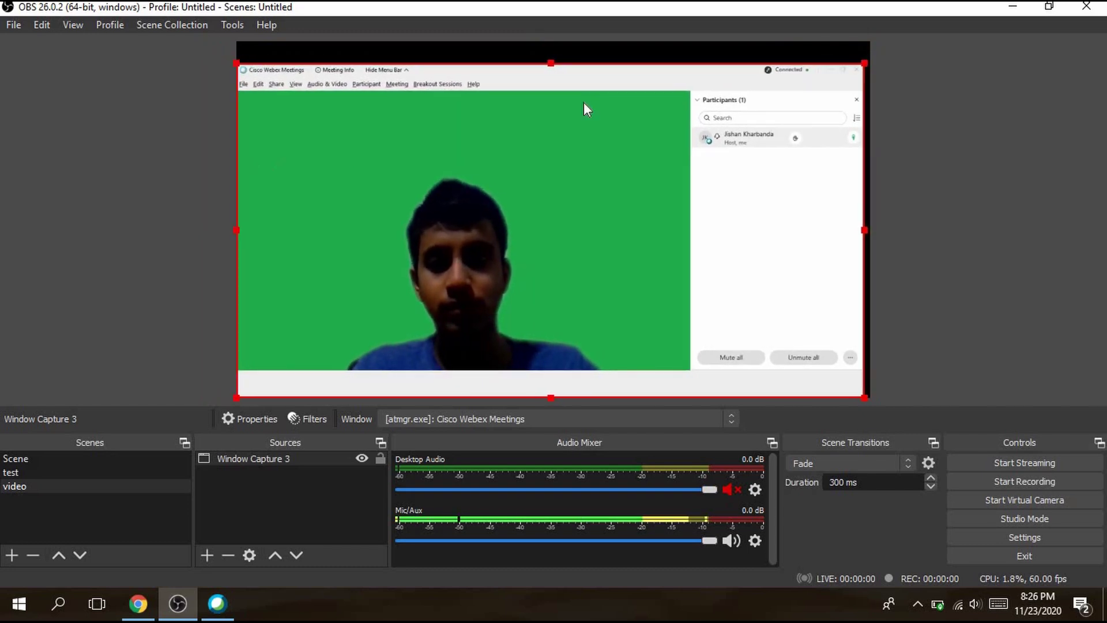
{"action": "left_click_drag", "start_coordinate": [865, 63], "coordinate": [741, 71]}
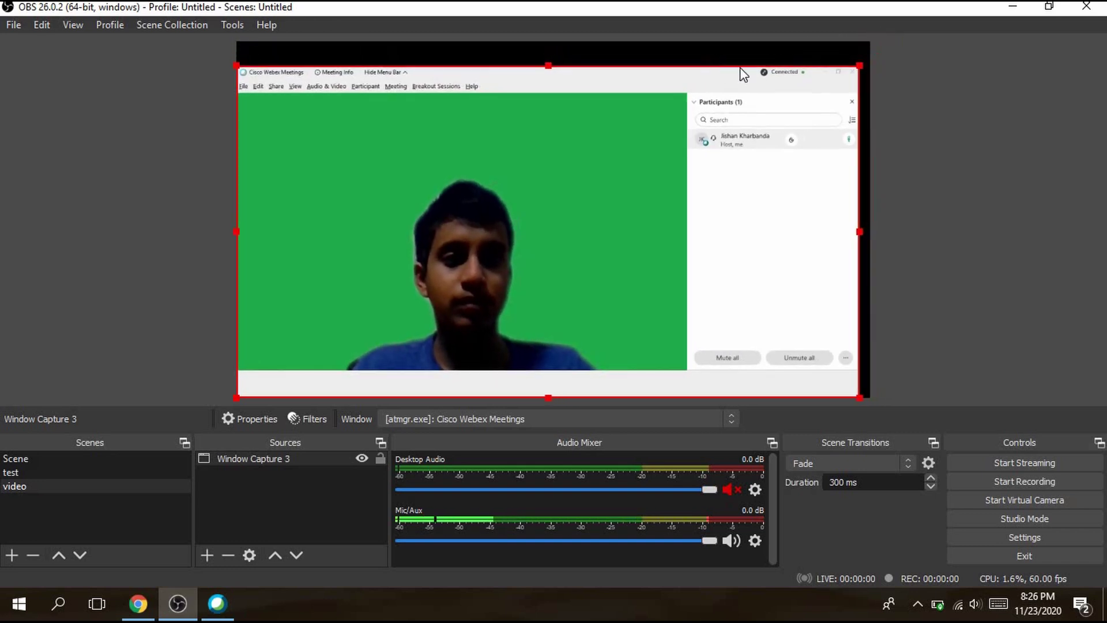
{"action": "left_click", "coordinate": [1013, 143]}
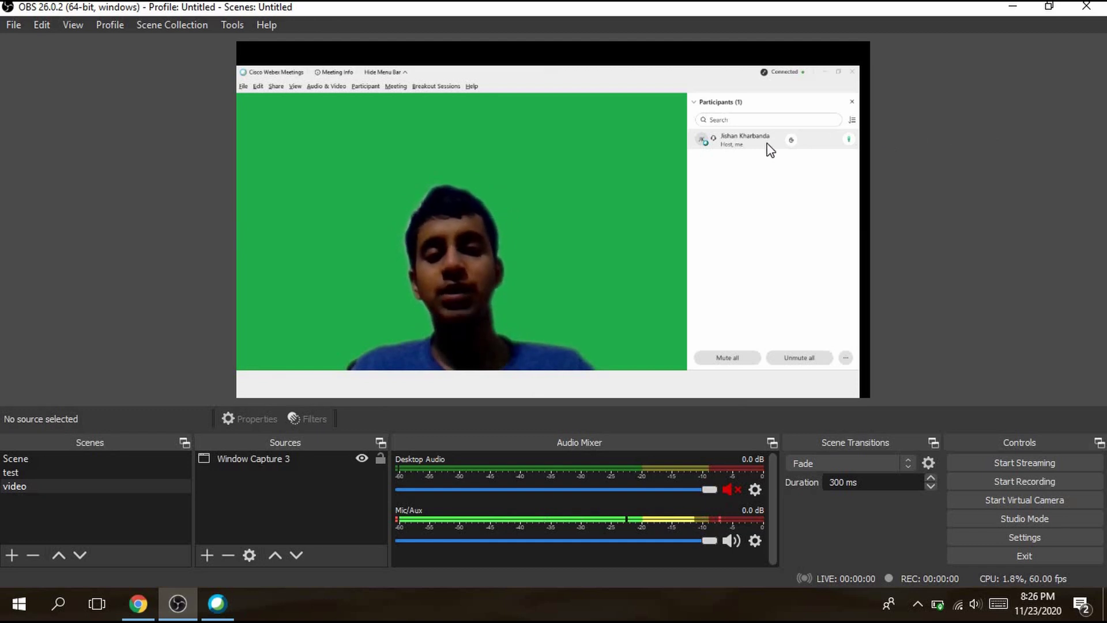
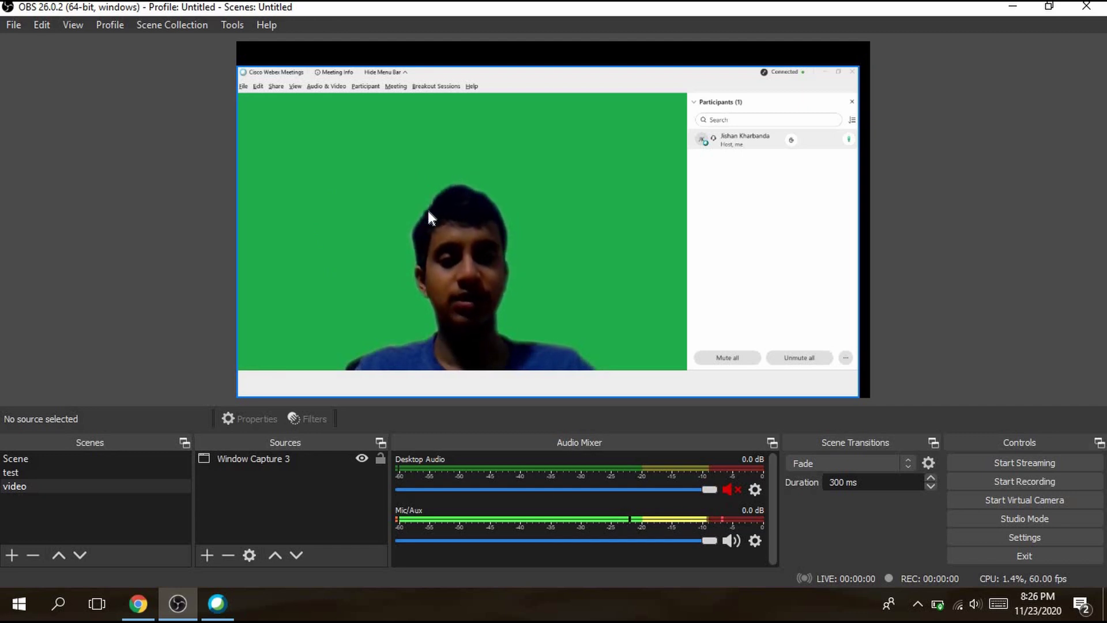
Crop the window capture to the green-screen video, cutting off the menu bar, participants panel and bottom control strip
{"action": "left_click", "coordinate": [386, 158]}
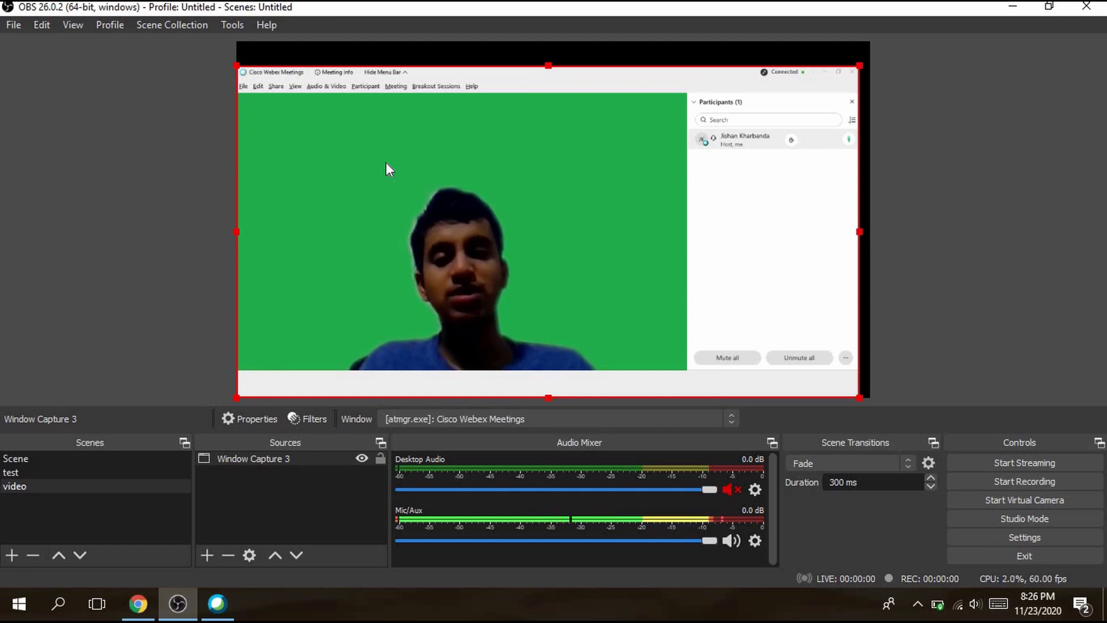
{"action": "key", "text": "alt"}
{"action": "left_click_drag", "start_coordinate": [234, 66], "coordinate": [237, 93]}
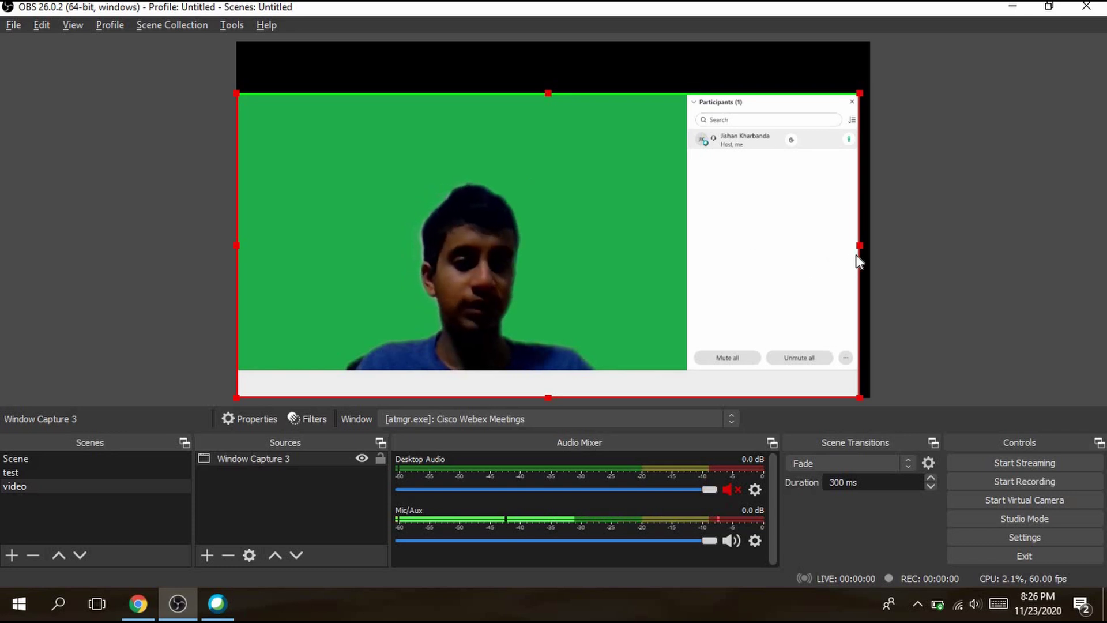
{"action": "left_click_drag", "start_coordinate": [804, 243], "coordinate": [685, 236]}
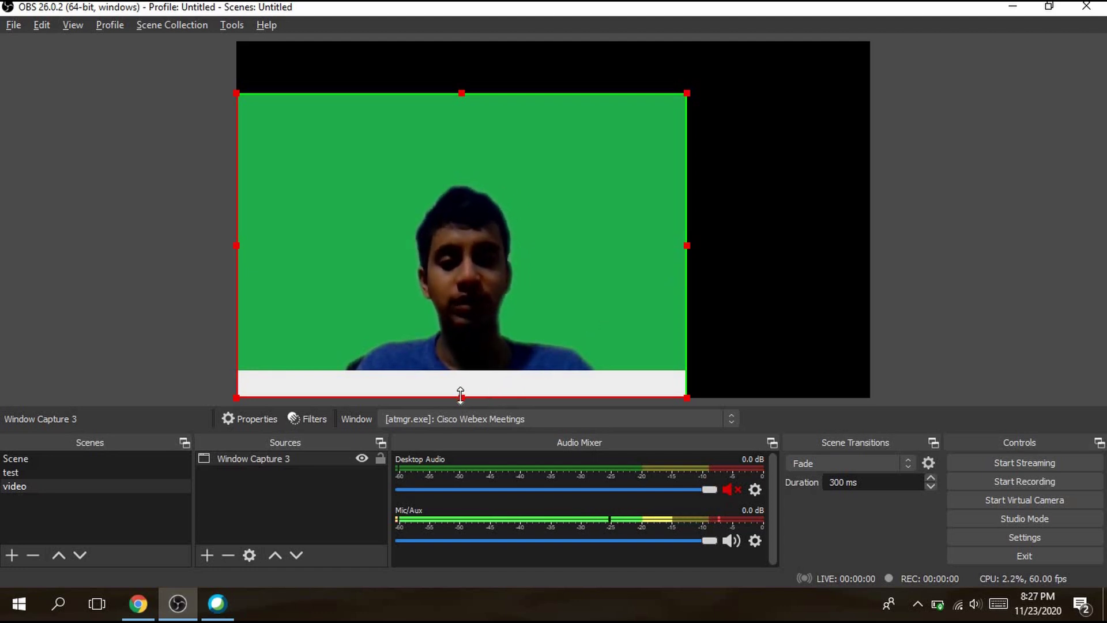
{"action": "left_click_drag", "start_coordinate": [461, 397], "coordinate": [473, 368]}
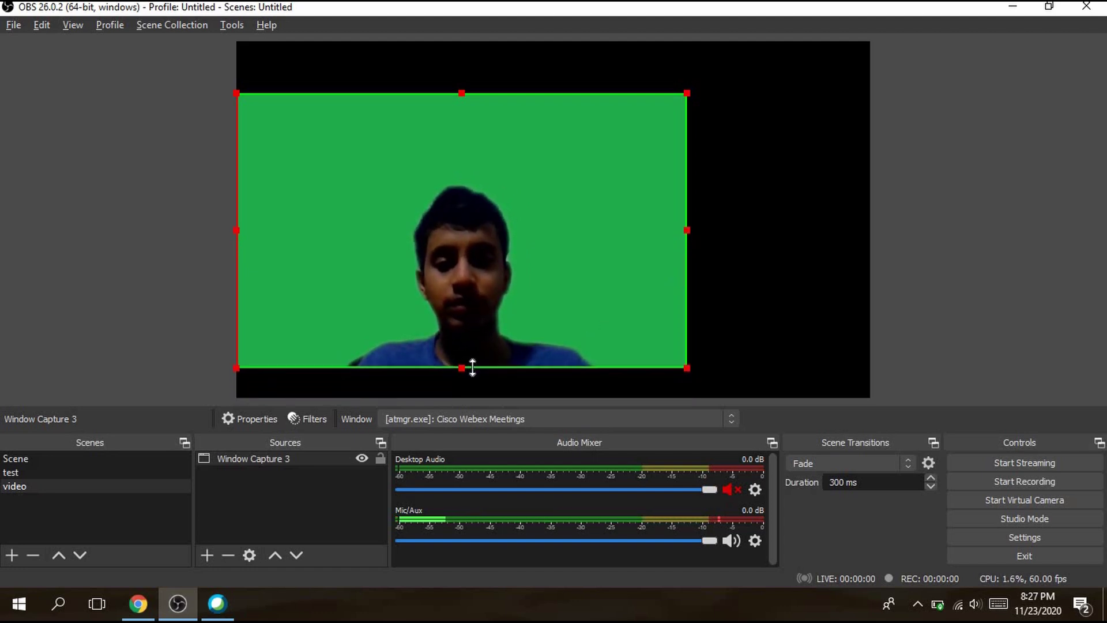
Move the cropped webcam capture to about the middle of the canvas and deselect it
{"action": "left_click", "coordinate": [757, 205]}
{"action": "left_click_drag", "start_coordinate": [507, 205], "coordinate": [585, 207]}
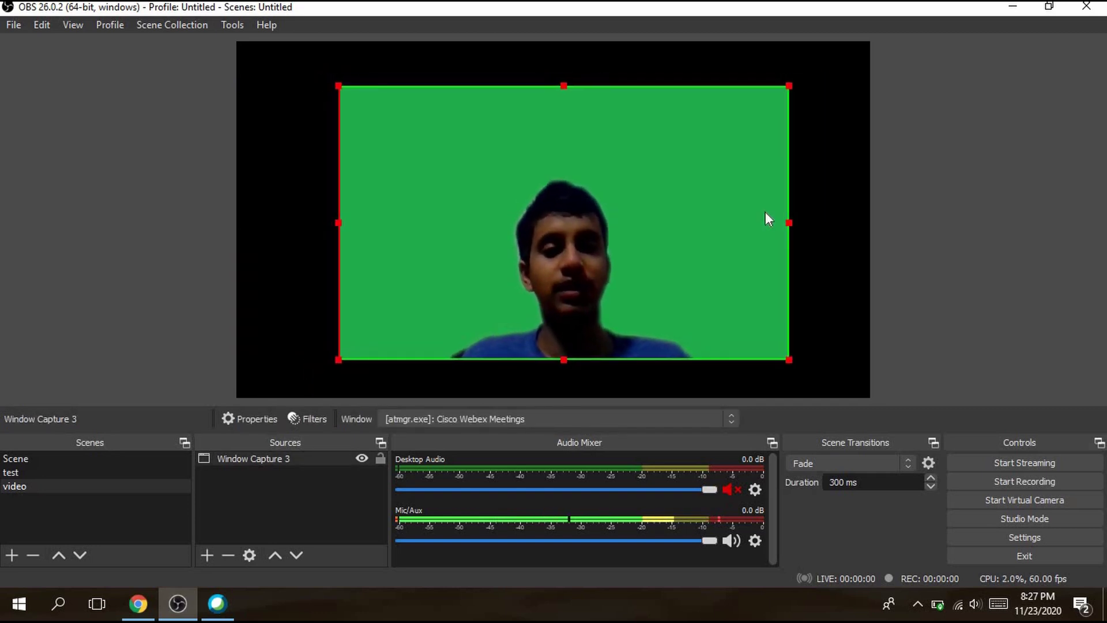
{"action": "left_click", "coordinate": [831, 197]}
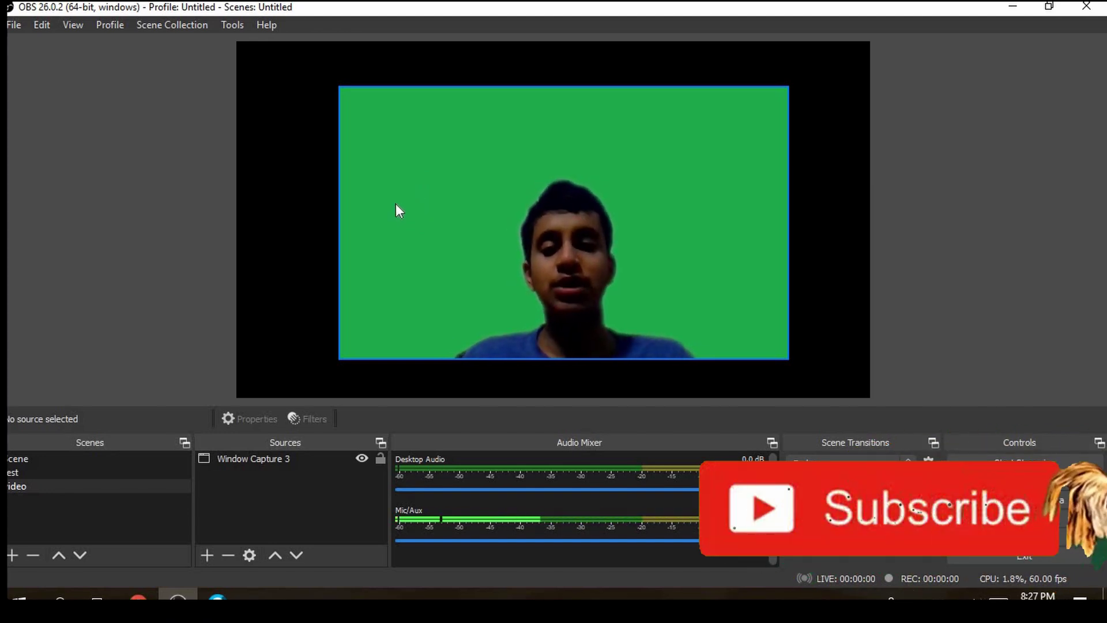
Open the filters of the Webex window capture and add a Chroma Key effect filter with the default name
{"action": "right_click", "coordinate": [433, 193]}
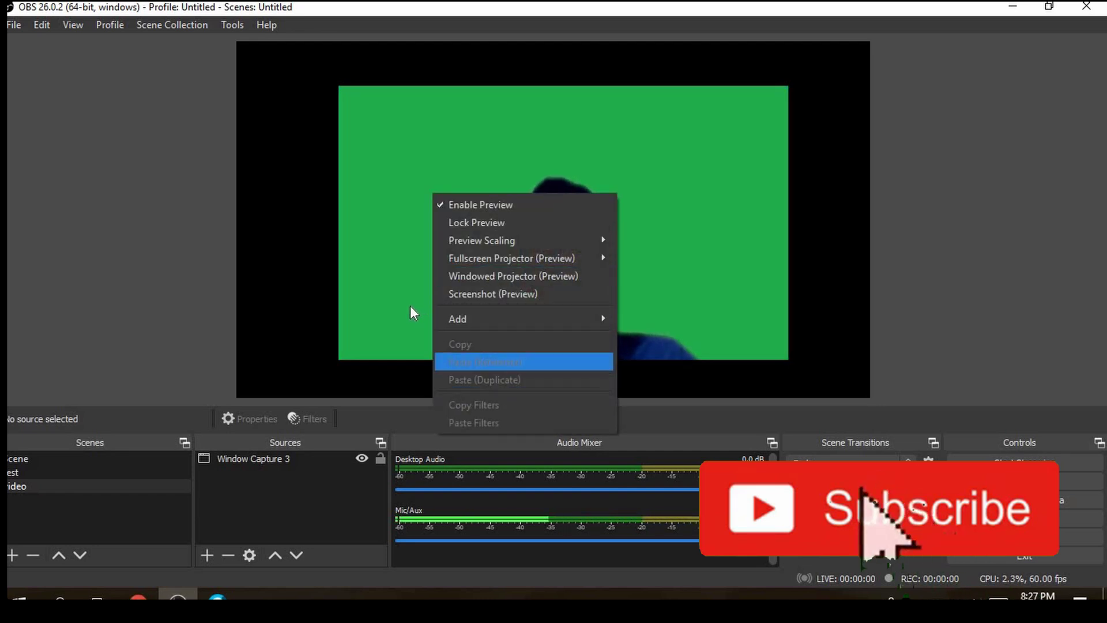
{"action": "left_click", "coordinate": [411, 312]}
{"action": "right_click", "coordinate": [410, 312]}
{"action": "mouse_move", "coordinate": [410, 401]}
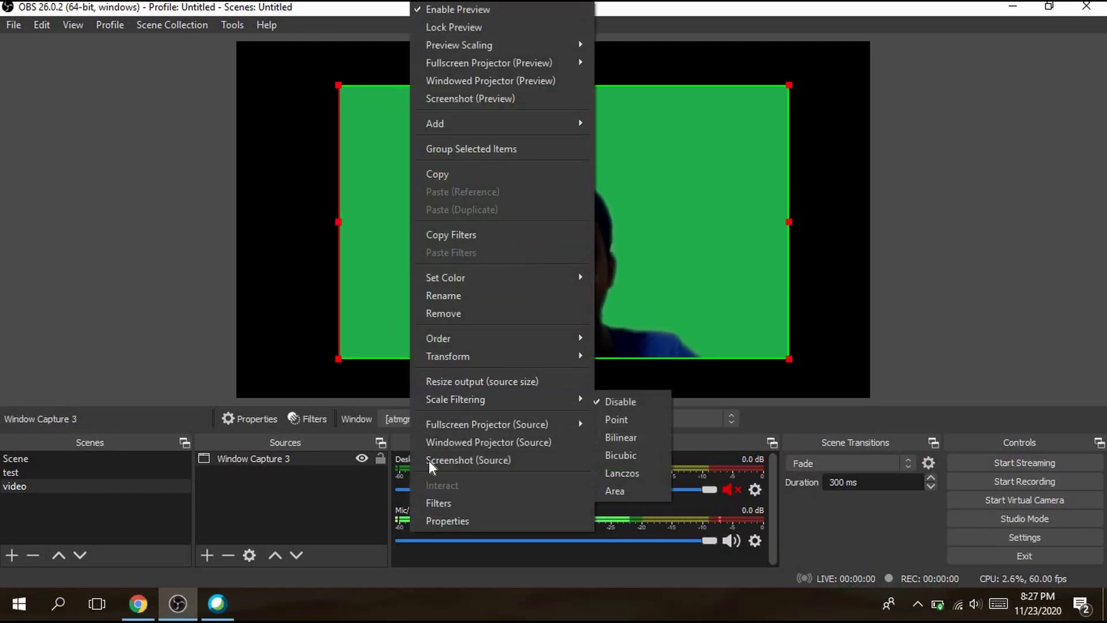
{"action": "left_click", "coordinate": [443, 499]}
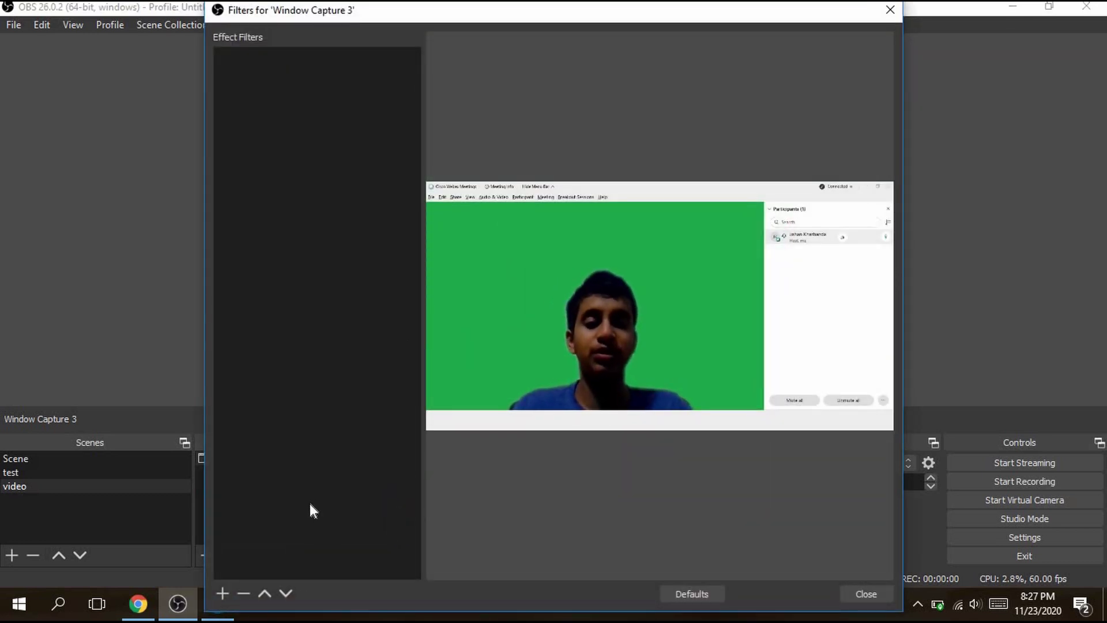
{"action": "left_click", "coordinate": [218, 592]}
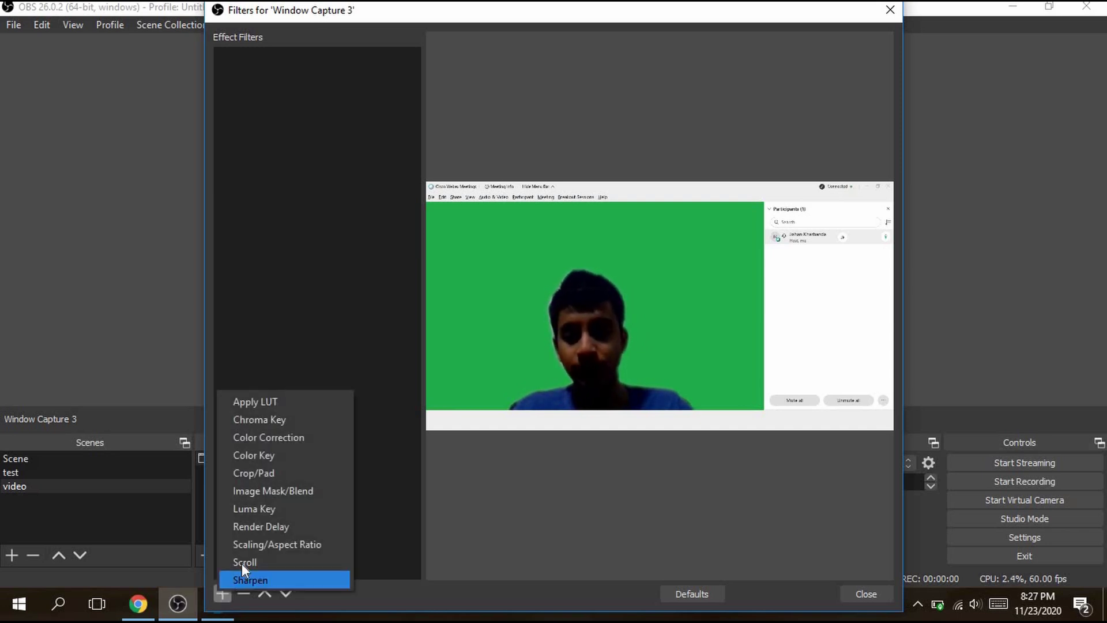
{"action": "left_click", "coordinate": [296, 425]}
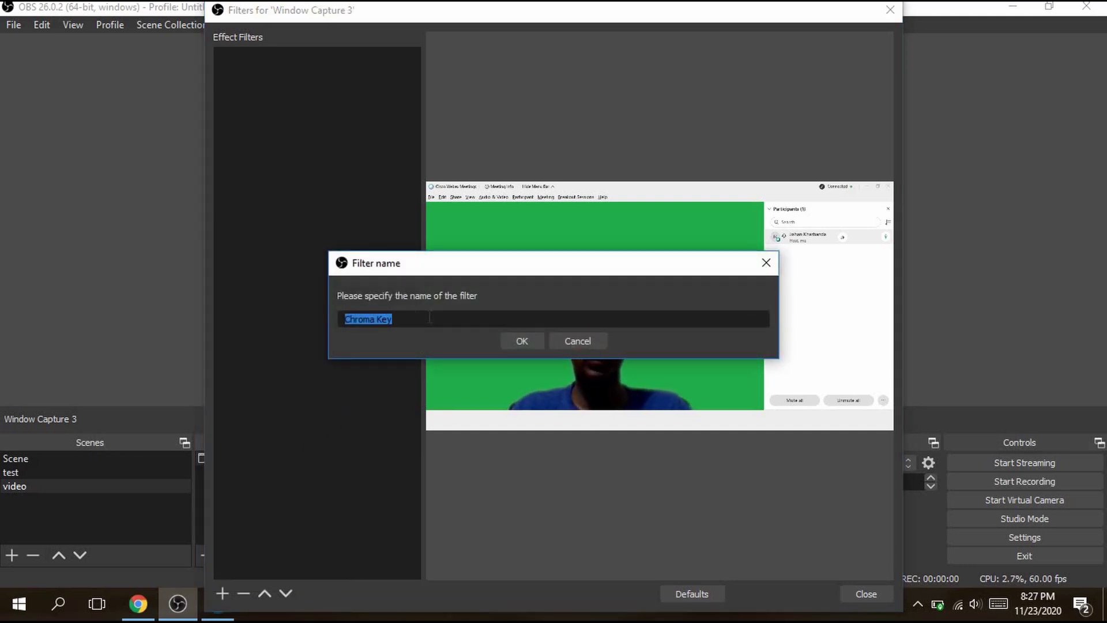
{"action": "left_click", "coordinate": [508, 340]}
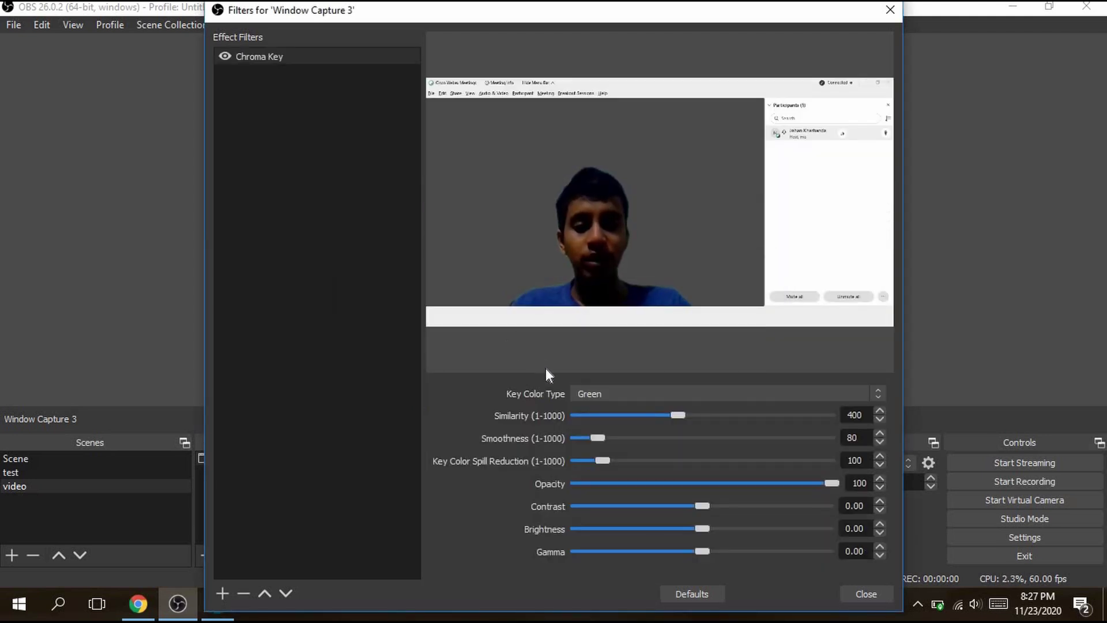
Try the Blue and Magenta key color types in the Chroma Key filter and set the type back to Green
{"action": "left_click", "coordinate": [596, 398]}
{"action": "left_click", "coordinate": [600, 416]}
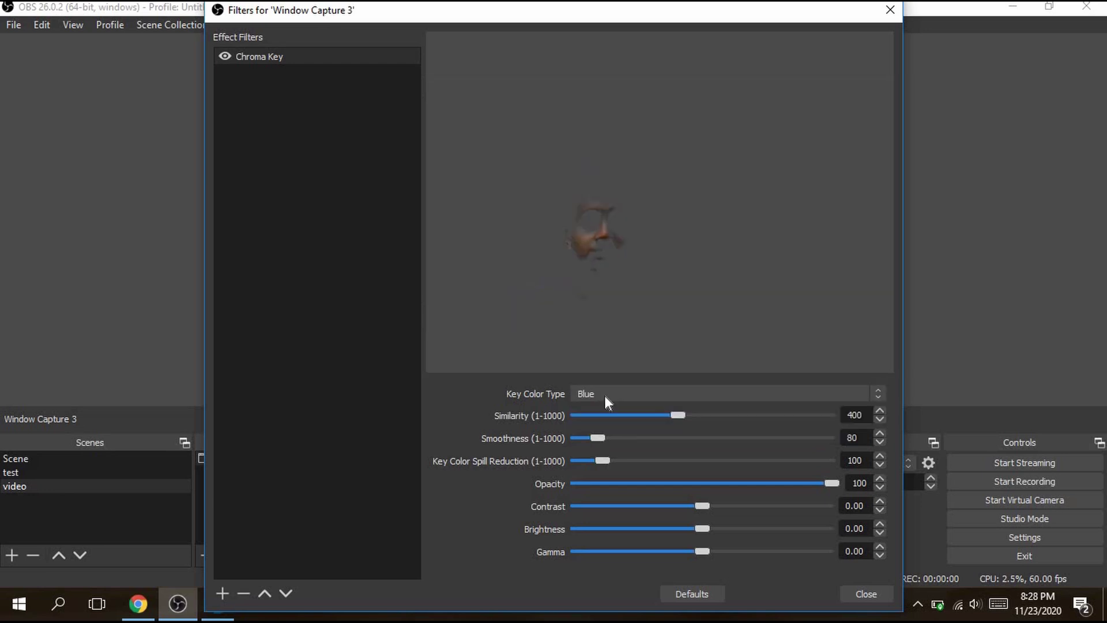
{"action": "left_click", "coordinate": [606, 396]}
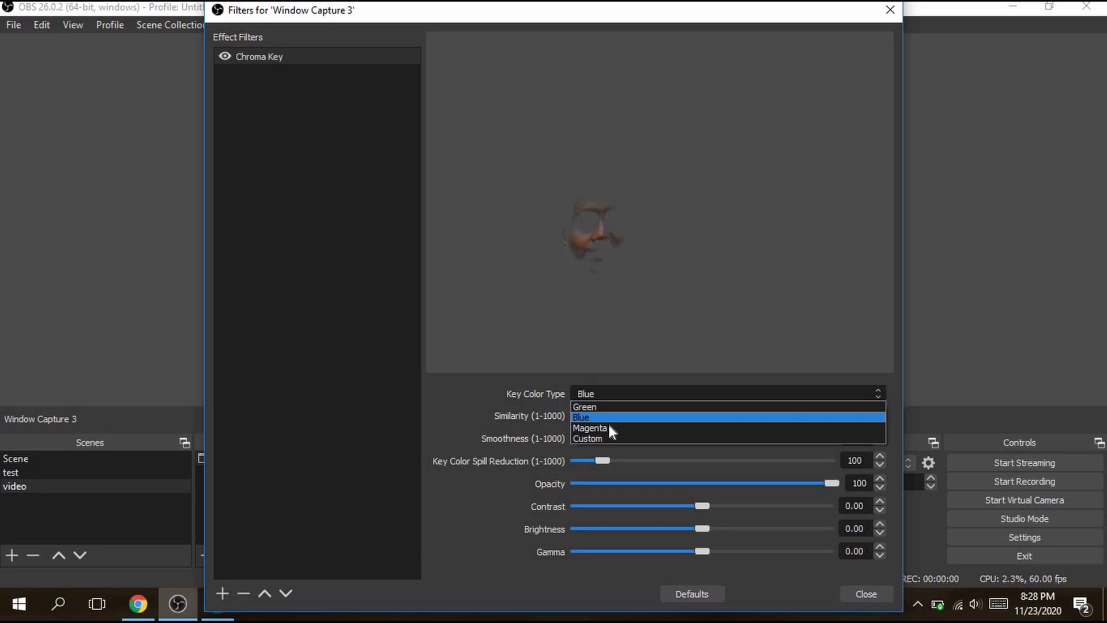
{"action": "left_click", "coordinate": [608, 425]}
{"action": "left_click", "coordinate": [606, 398]}
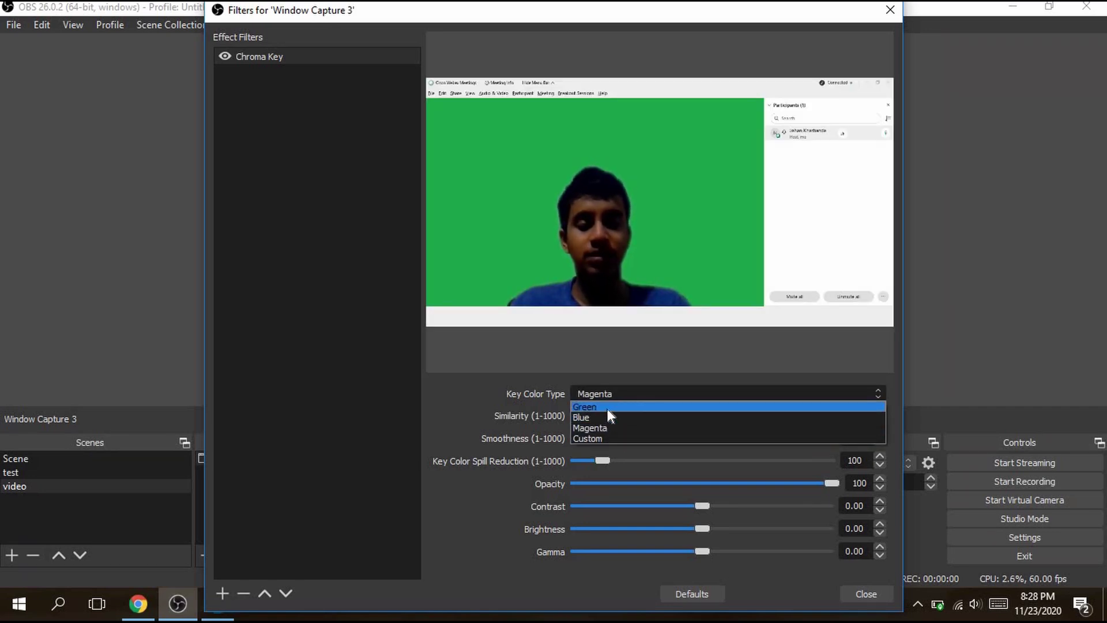
{"action": "left_click", "coordinate": [608, 407]}
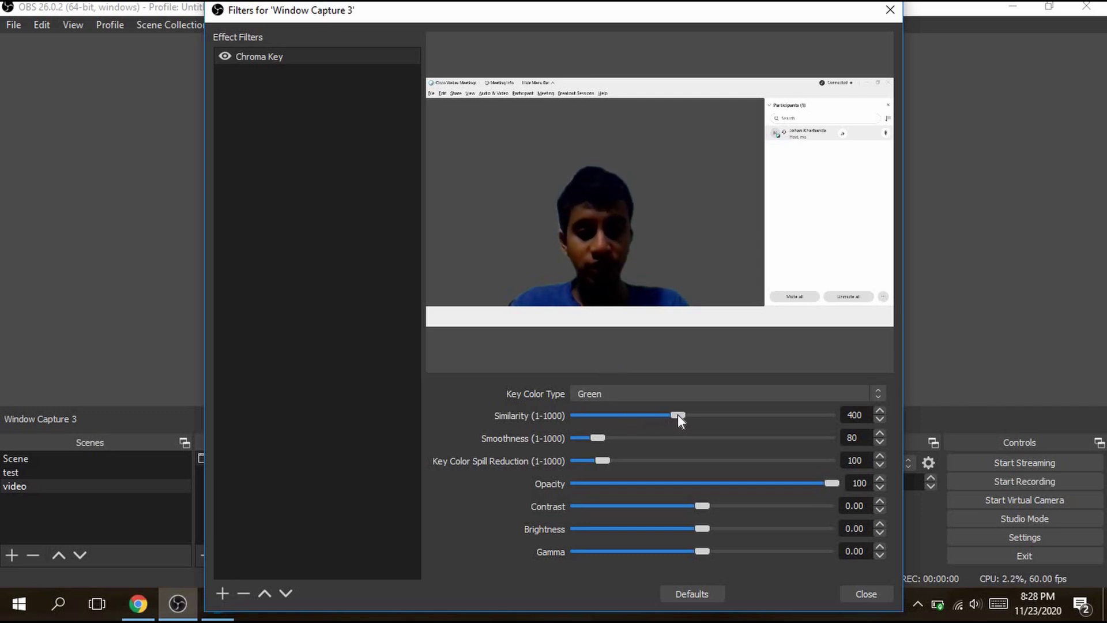
Set the Chroma Key filter's similarity to 450 and close the filters window
{"action": "mouse_move", "coordinate": [679, 416]}
{"action": "left_mouse_down"}
{"action": "mouse_move", "coordinate": [710, 414]}
{"action": "mouse_move", "coordinate": [679, 415]}
{"action": "mouse_move", "coordinate": [692, 414]}
{"action": "left_mouse_up"}
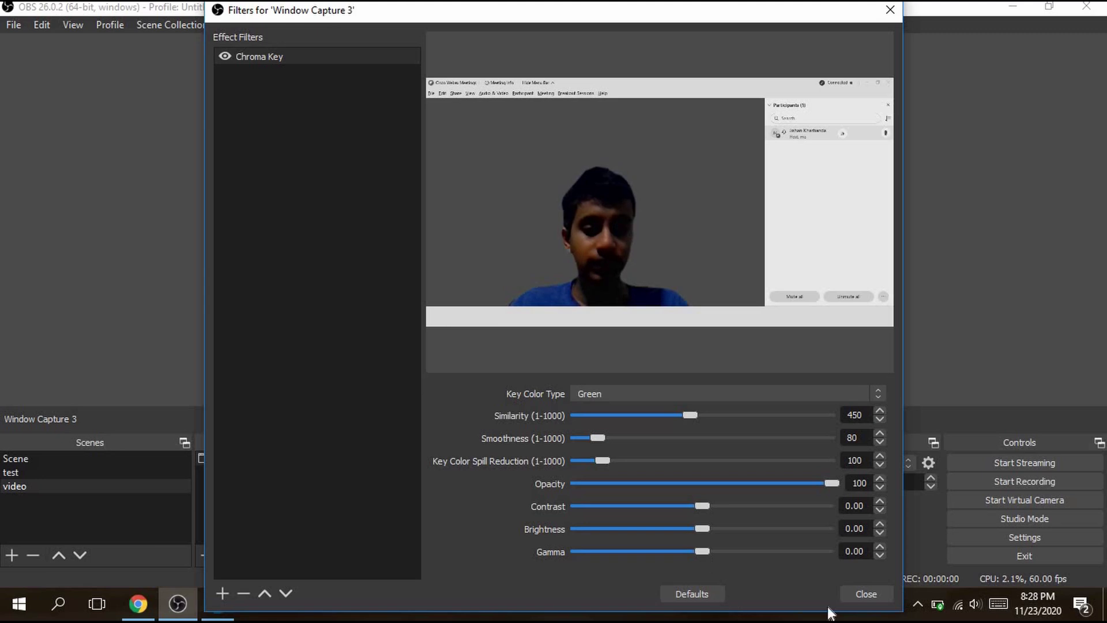
{"action": "left_click", "coordinate": [865, 593]}
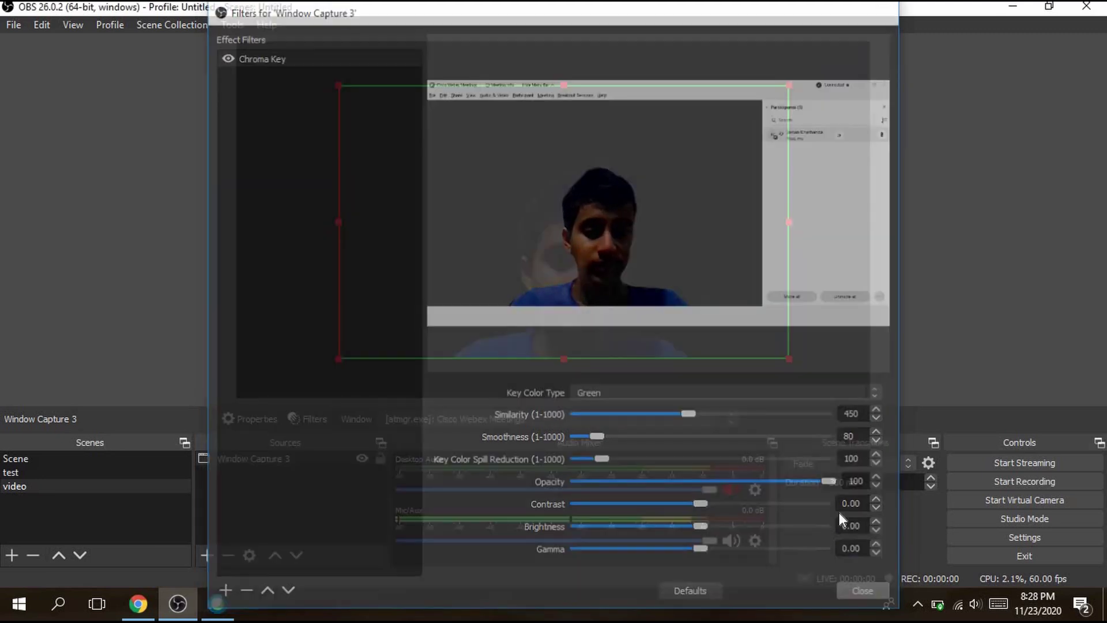
Move the keyed webcam capture to the canvas's lower-right corner, scale it down to about three quarters of its size, and deselect it
{"action": "left_click_drag", "start_coordinate": [570, 326], "coordinate": [705, 344]}
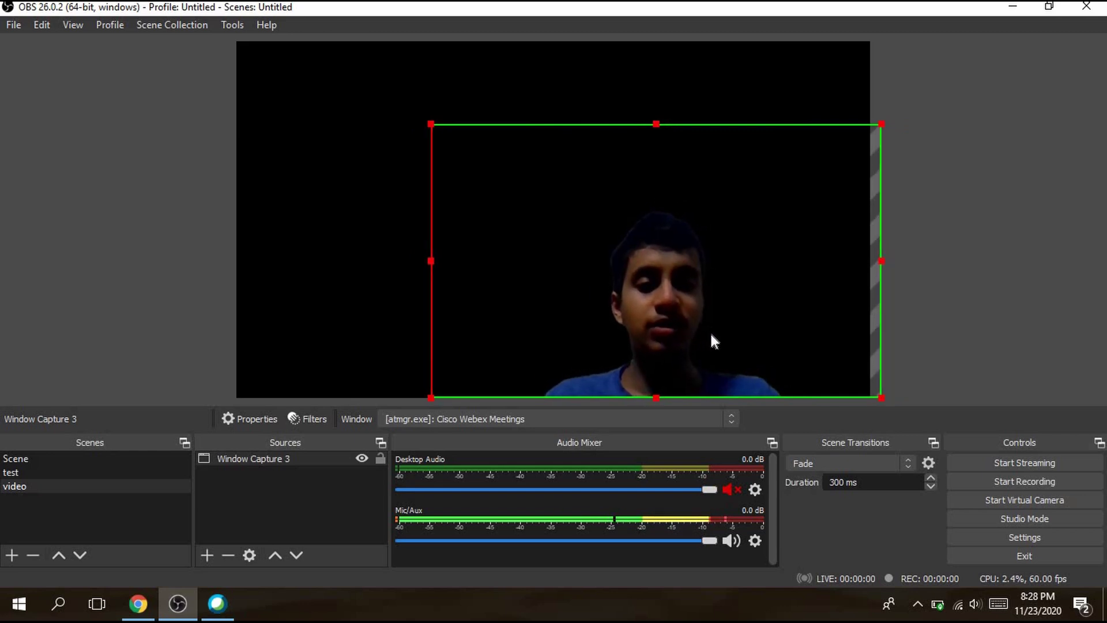
{"action": "left_click", "coordinate": [358, 181]}
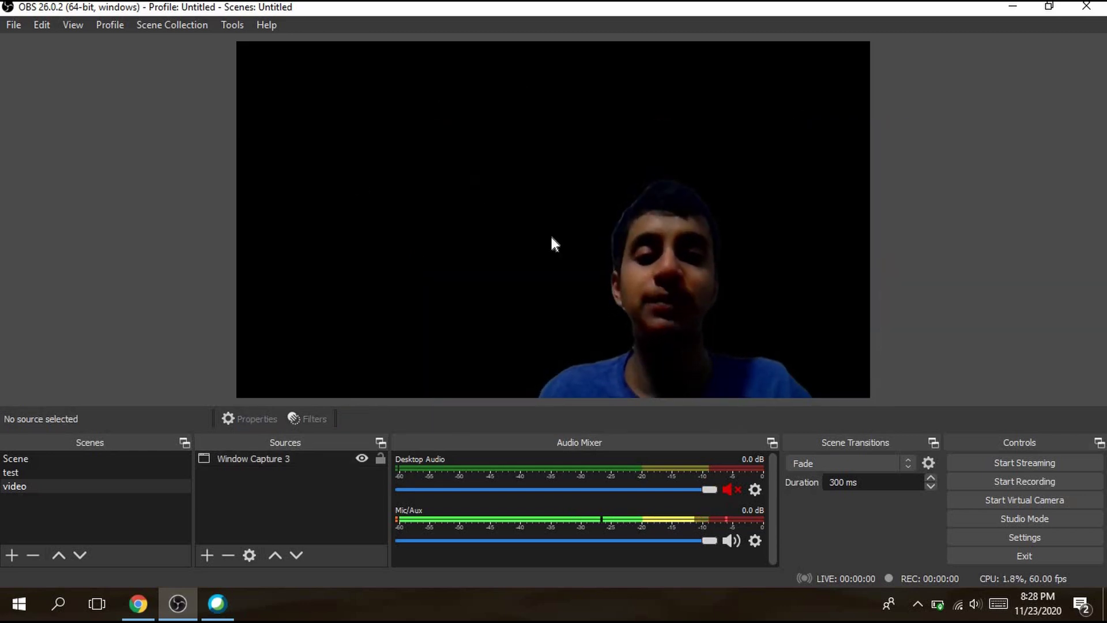
{"action": "left_click_drag", "start_coordinate": [700, 273], "coordinate": [716, 265]}
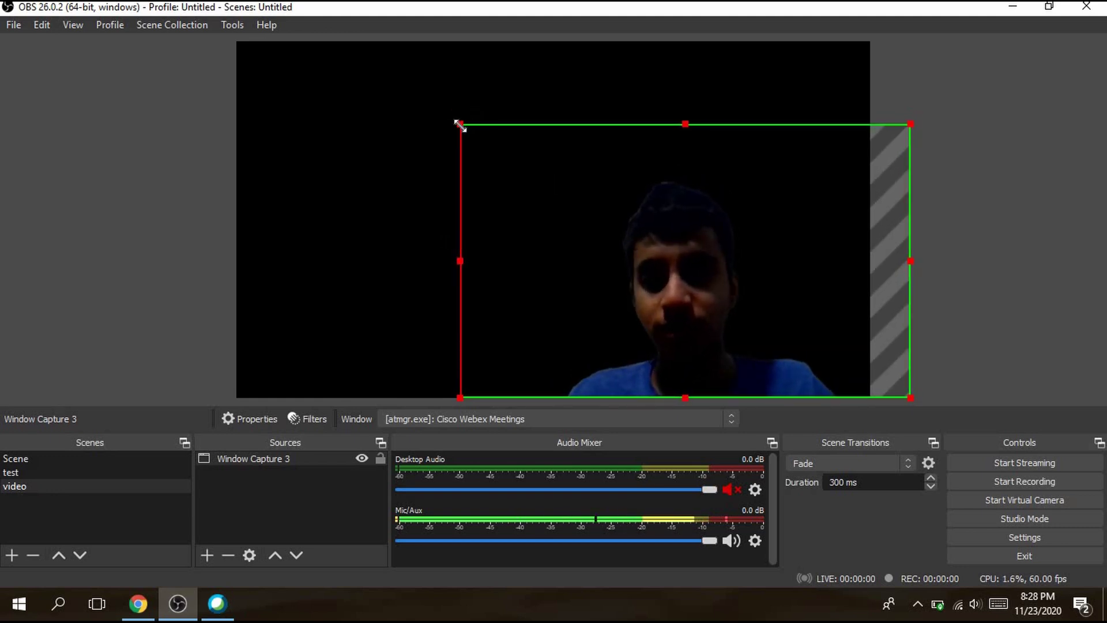
{"action": "left_click_drag", "start_coordinate": [459, 124], "coordinate": [569, 189]}
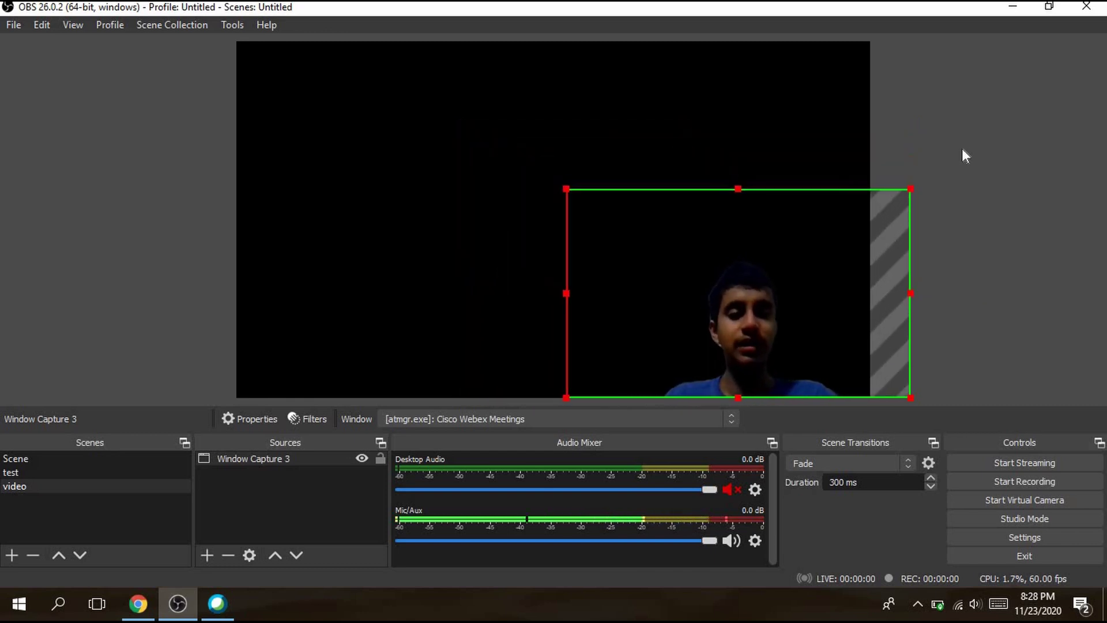
{"action": "left_click", "coordinate": [968, 149]}
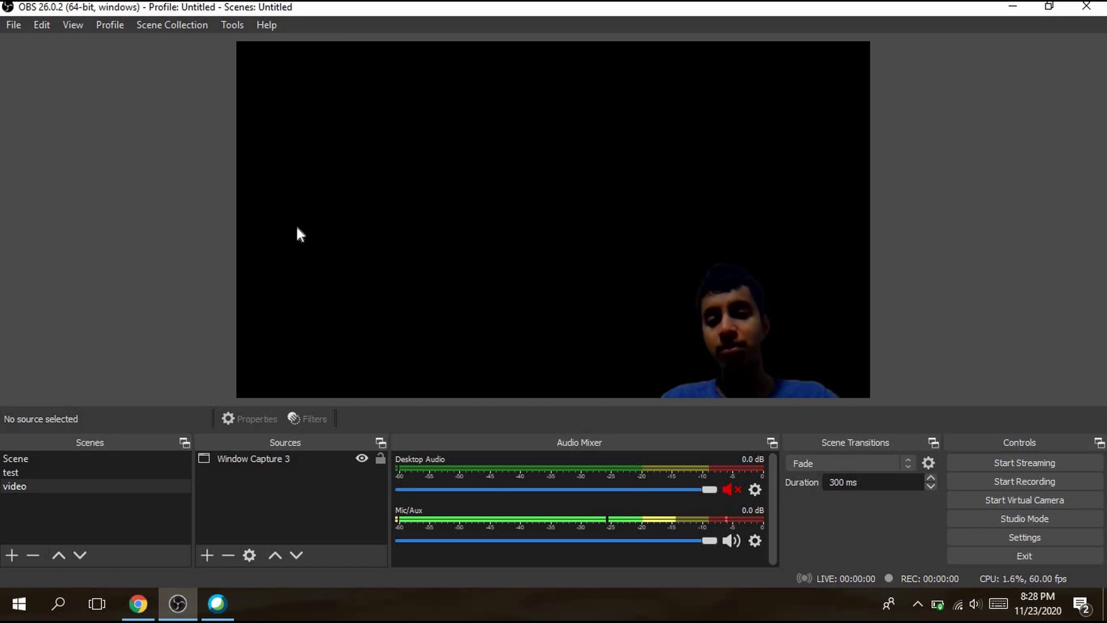
Add an Image source with the default name and load the Weather picture from the Desktop folder
{"action": "left_click", "coordinate": [202, 553]}
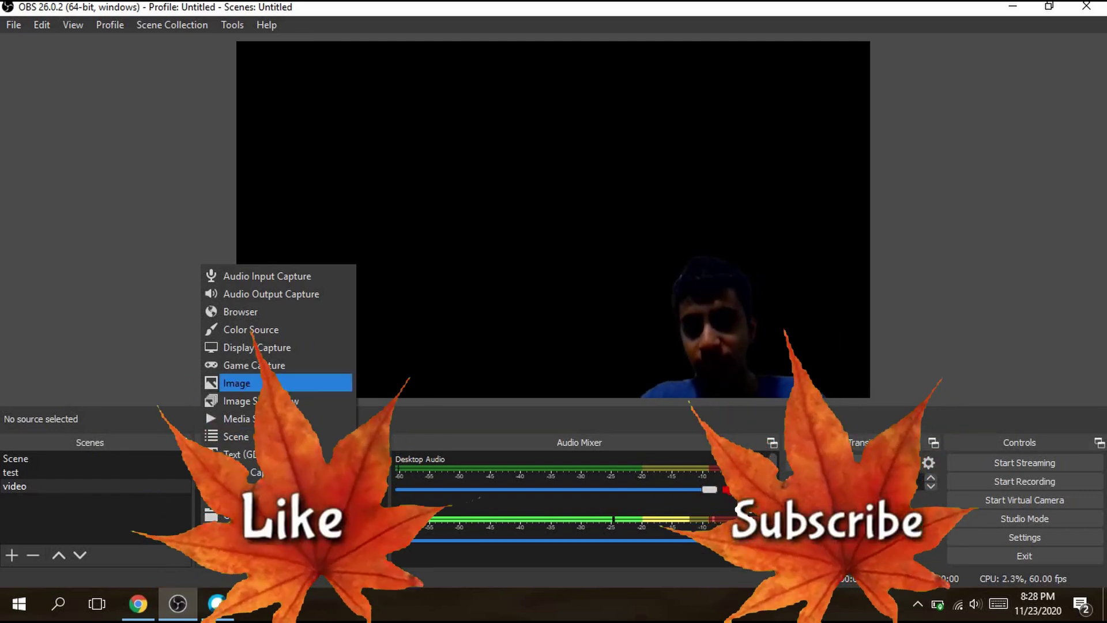
{"action": "left_click", "coordinate": [260, 383]}
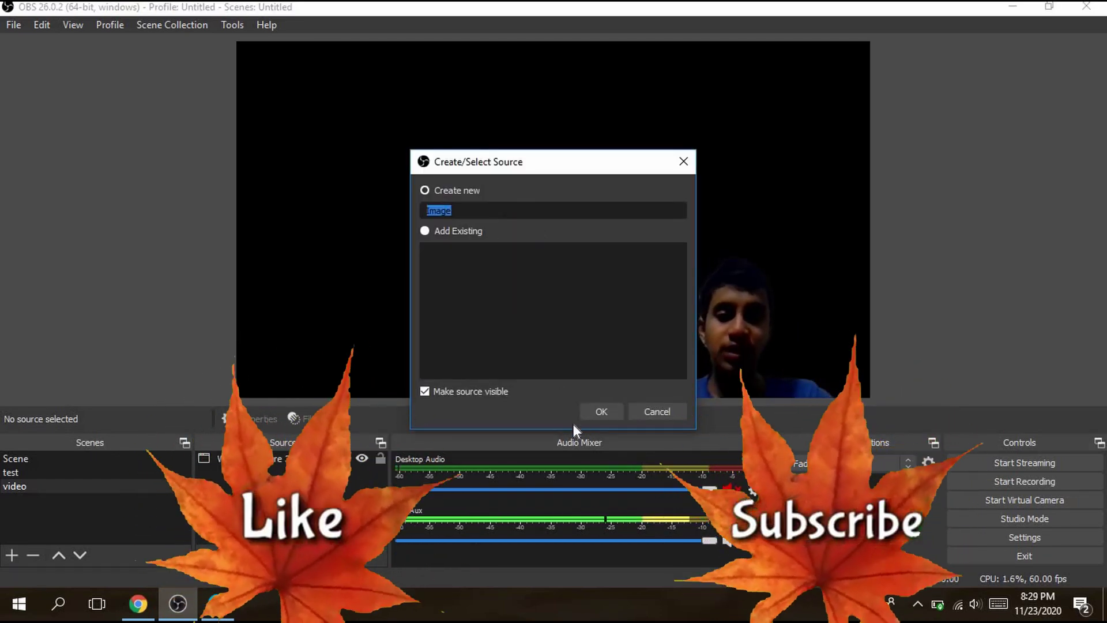
{"action": "left_click", "coordinate": [595, 412]}
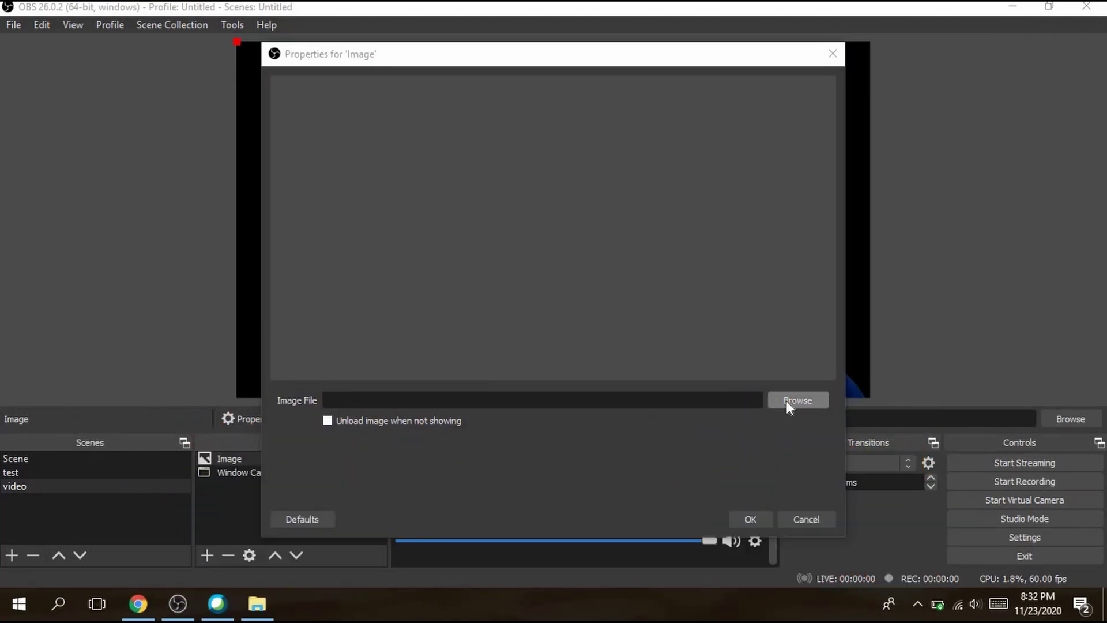
{"action": "left_click", "coordinate": [787, 400]}
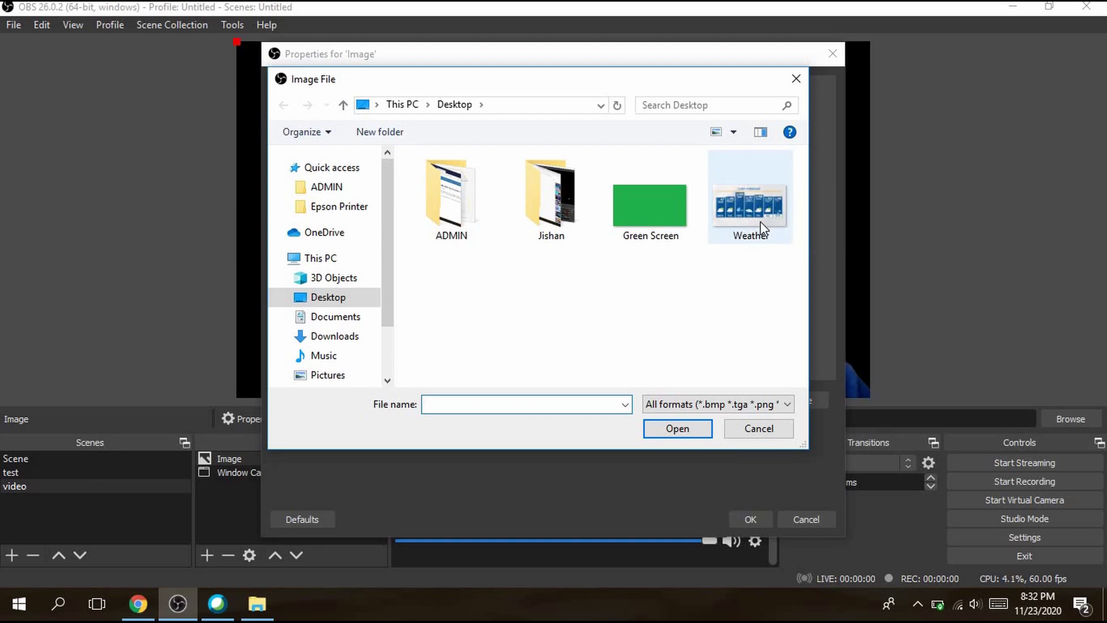
{"action": "left_click", "coordinate": [750, 205]}
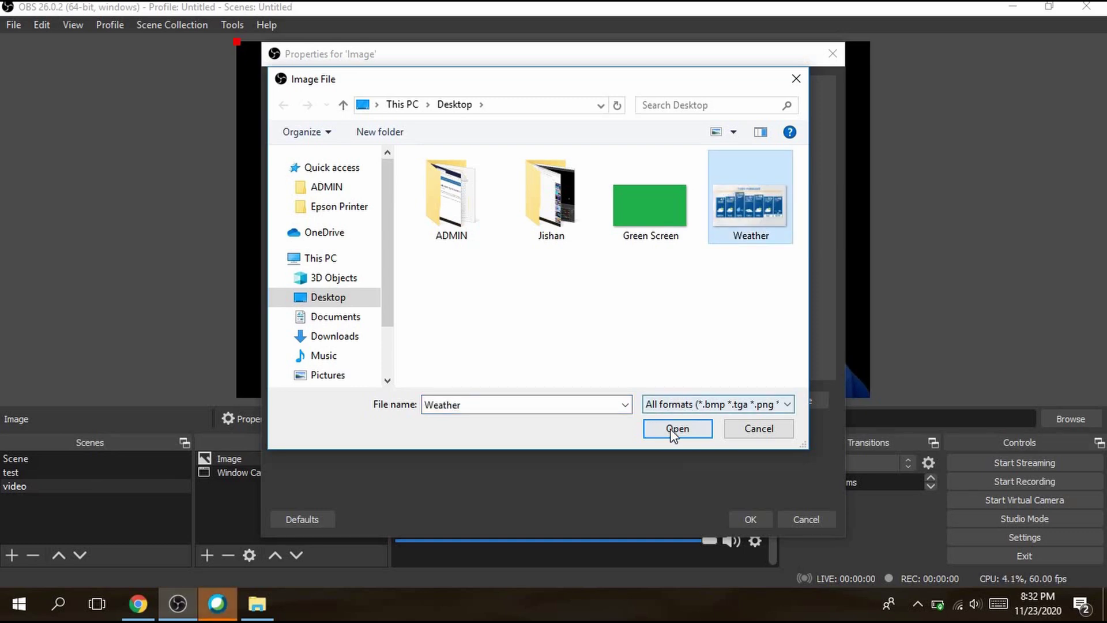
{"action": "left_click", "coordinate": [678, 427]}
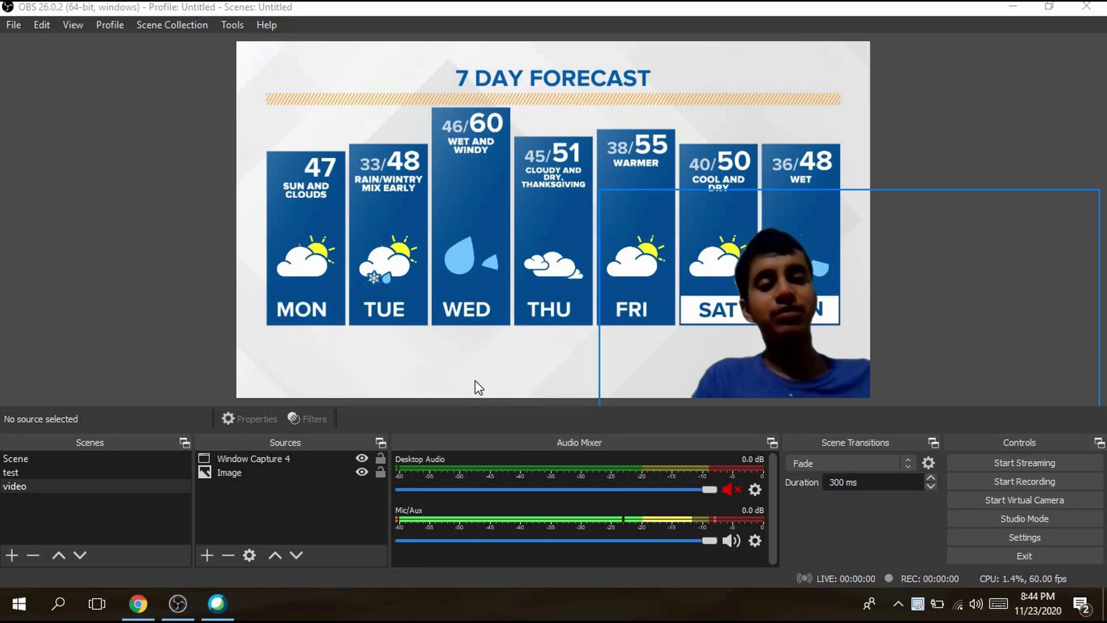
Move the Image source above Window Capture 4, return Window Capture 4 to the top of the source order, and deselect it
{"action": "left_click", "coordinate": [296, 473]}
{"action": "left_click_drag", "start_coordinate": [297, 473], "coordinate": [291, 456]}
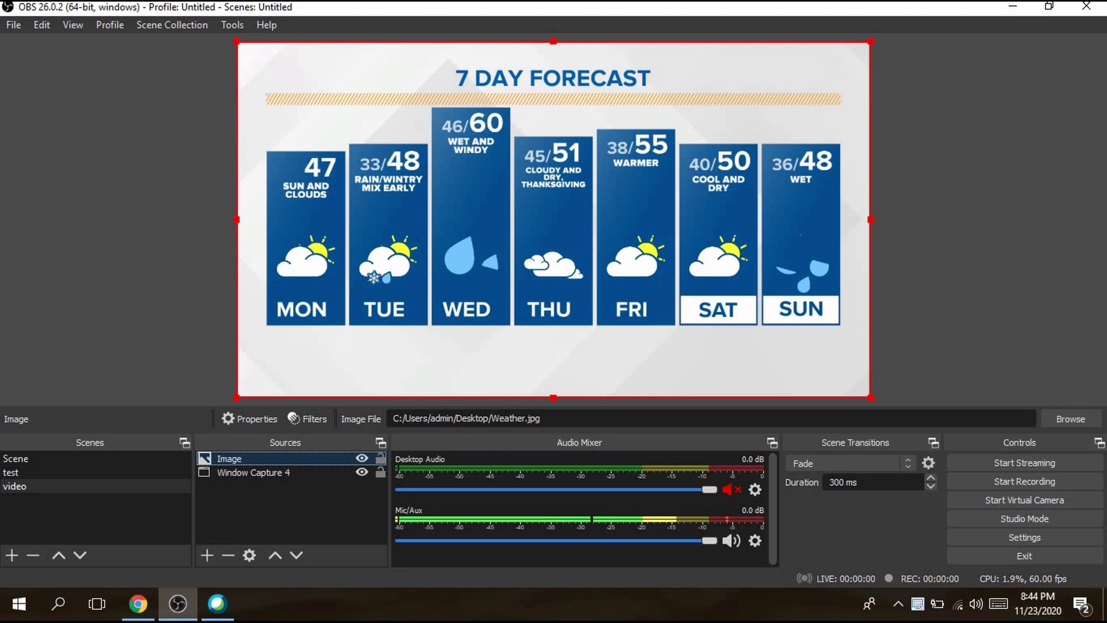
{"action": "left_click", "coordinate": [240, 475]}
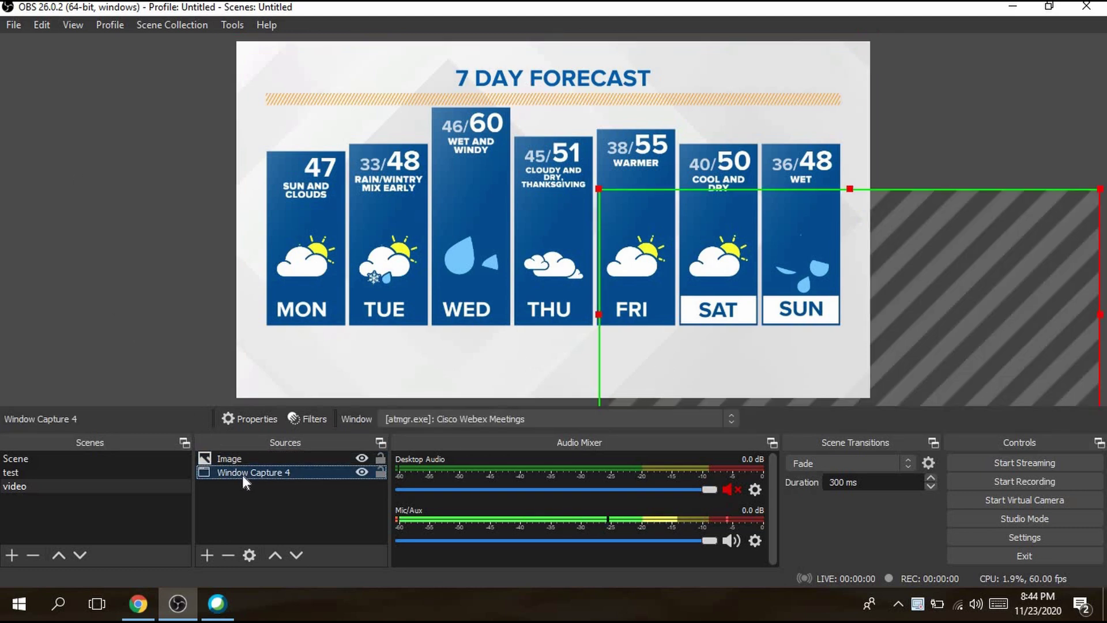
{"action": "left_click_drag", "start_coordinate": [247, 471], "coordinate": [254, 454]}
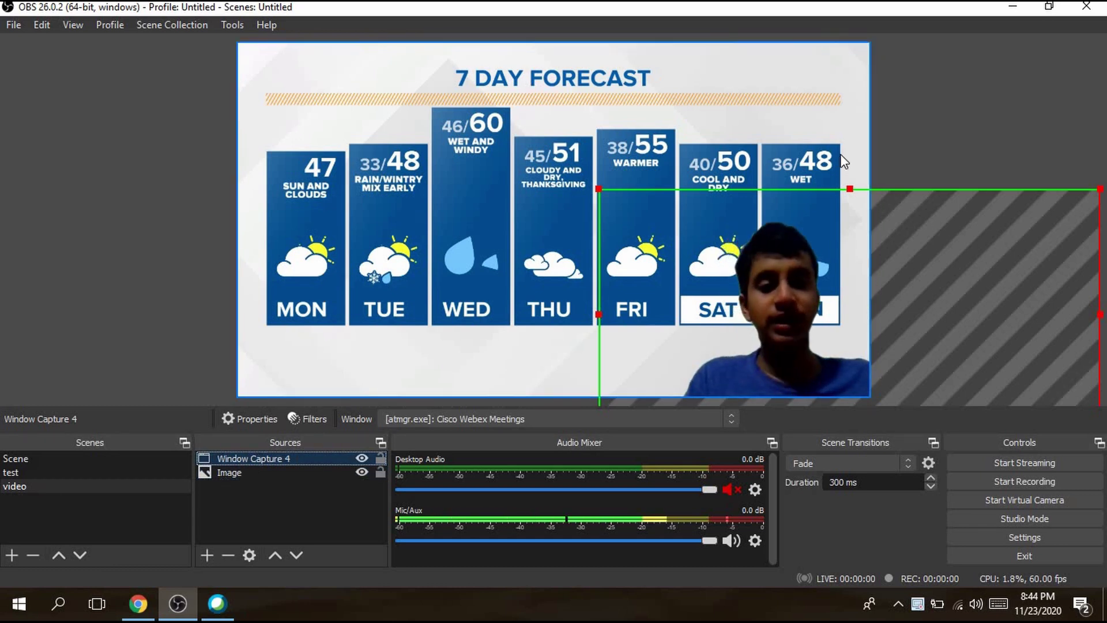
{"action": "left_click", "coordinate": [900, 144]}
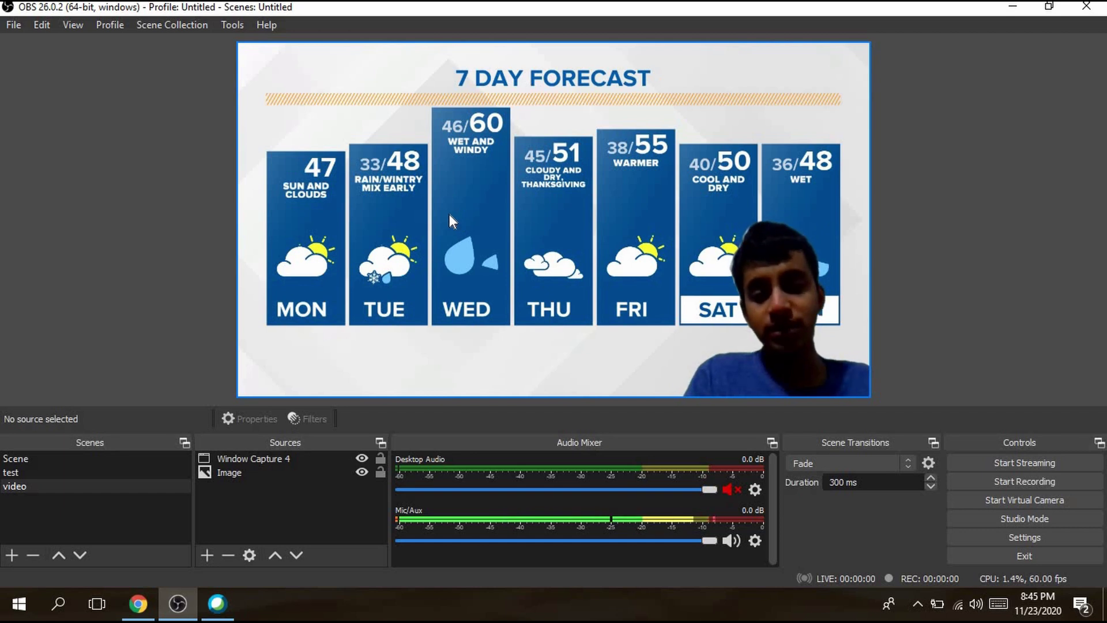
Hide the Image and Window Capture 4 sources and make both visible again
{"action": "left_click", "coordinate": [362, 472]}
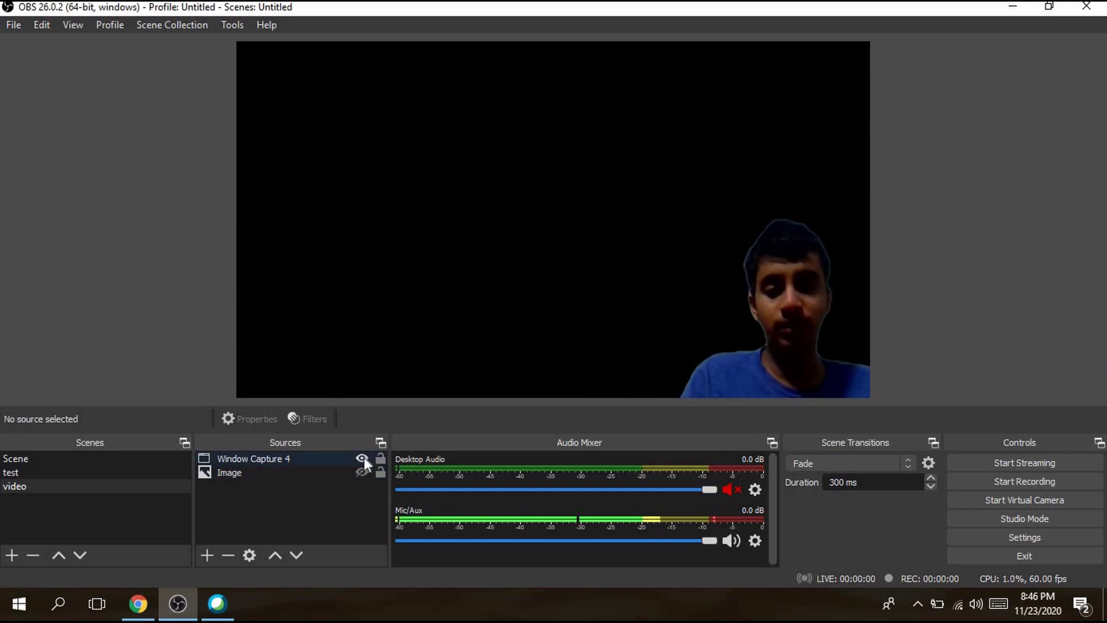
{"action": "left_click", "coordinate": [363, 457]}
{"action": "left_click", "coordinate": [362, 459]}
{"action": "left_click", "coordinate": [362, 473]}
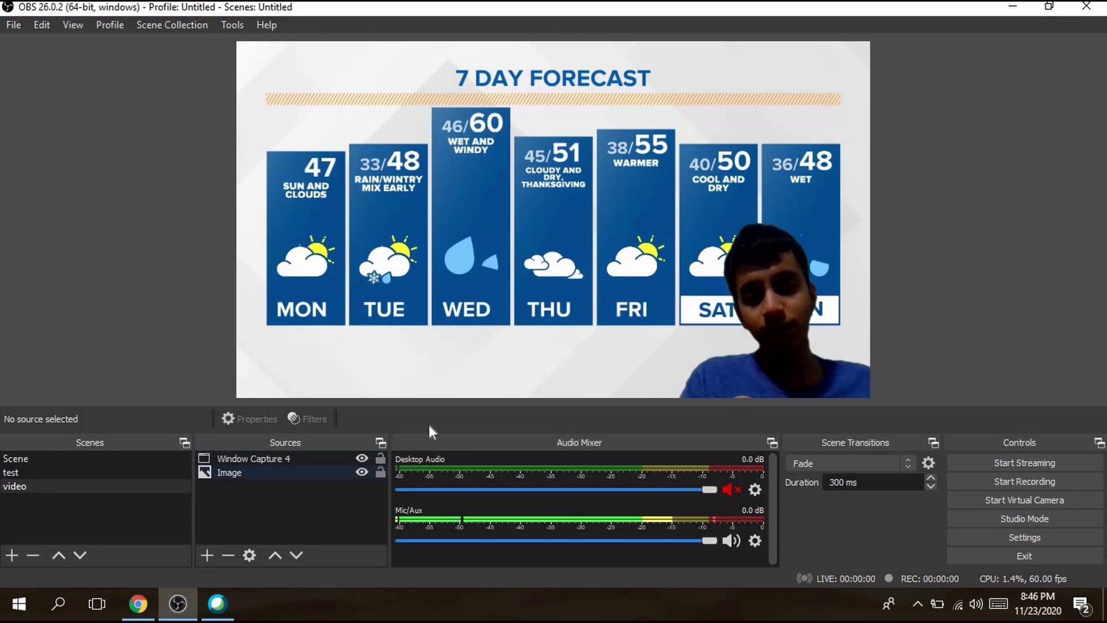